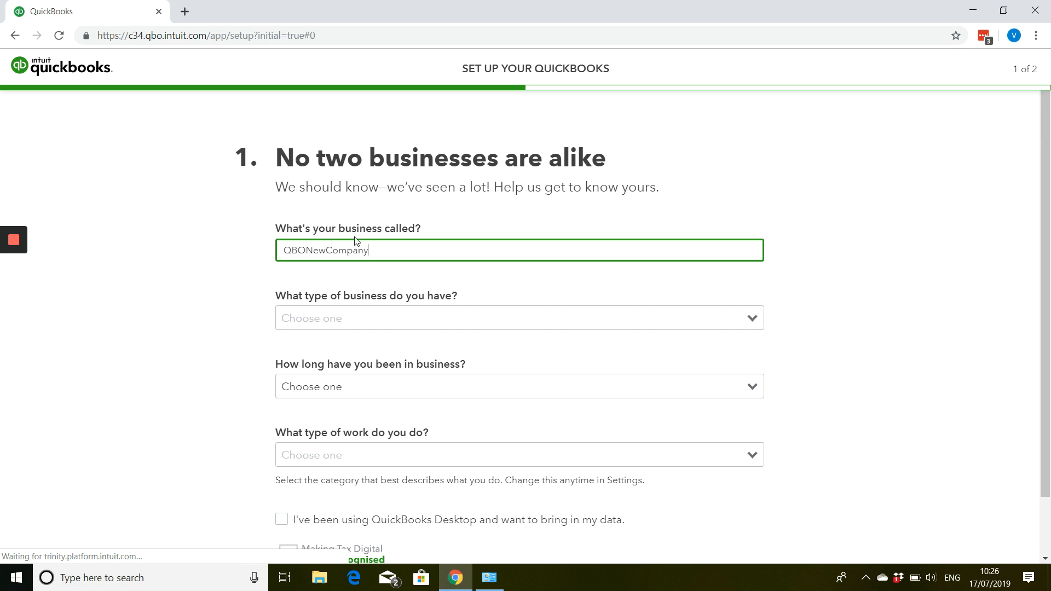
- Replace the business name with Browns Ltd
drag(378, 250, 212, 263)
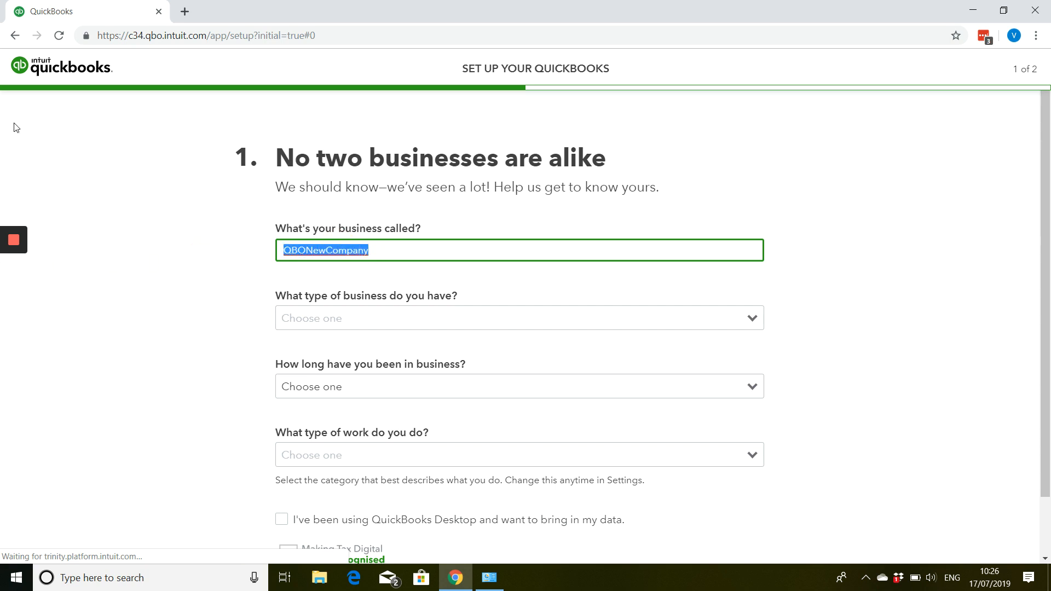
text(Browns )
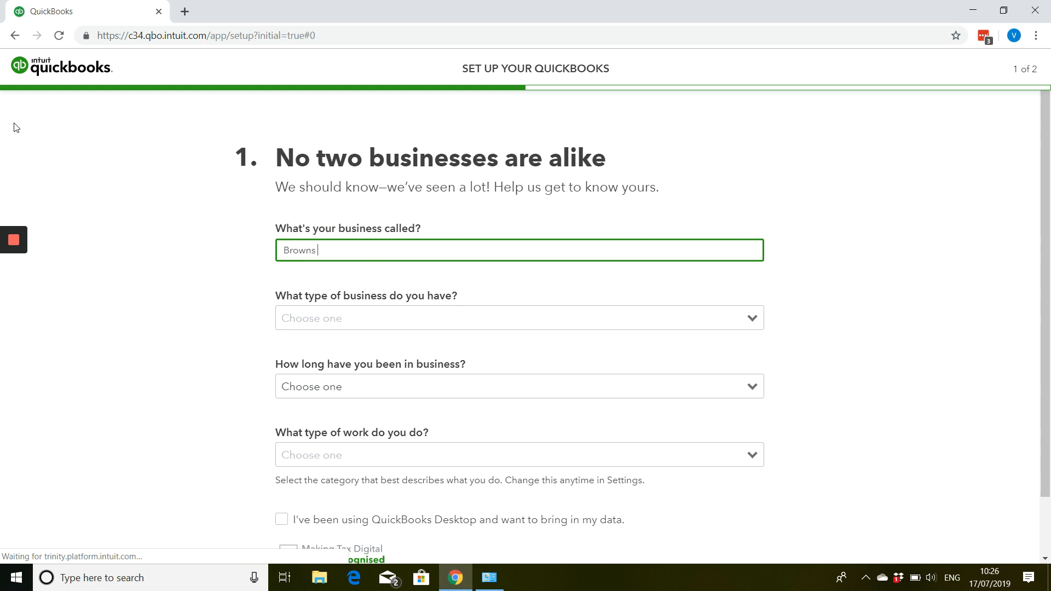
text(Ltd)
key(Tab)
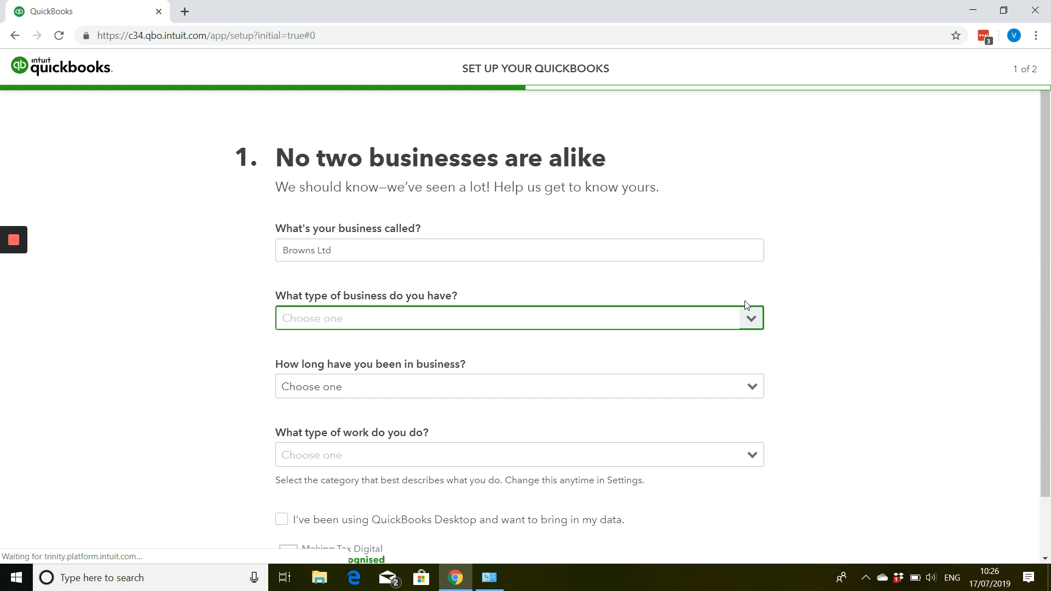
- Set the business type to Private limited company and the time in business to 1-2 years
click(747, 320)
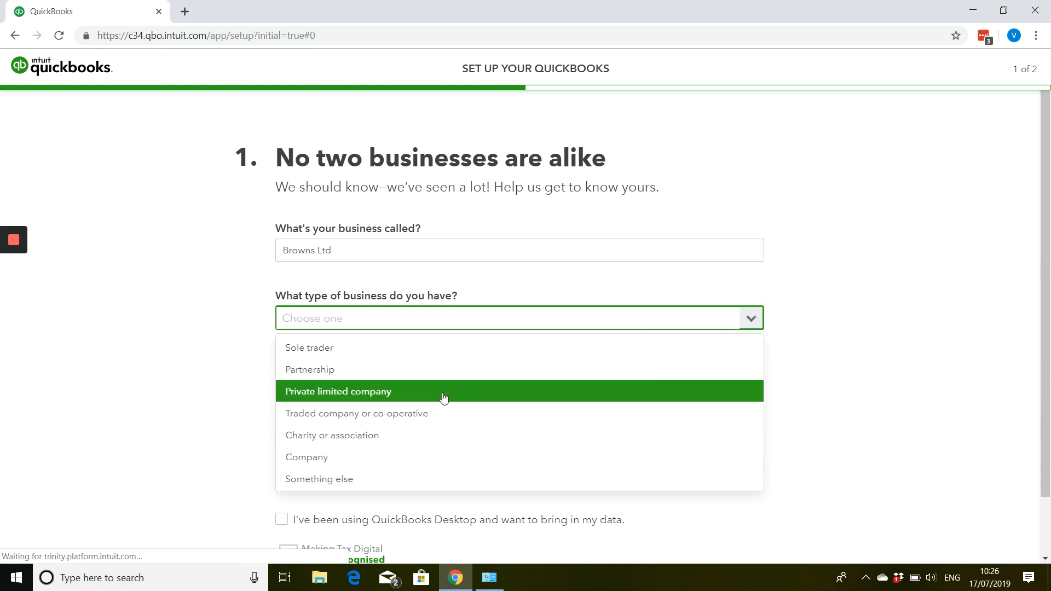
click(444, 397)
click(439, 393)
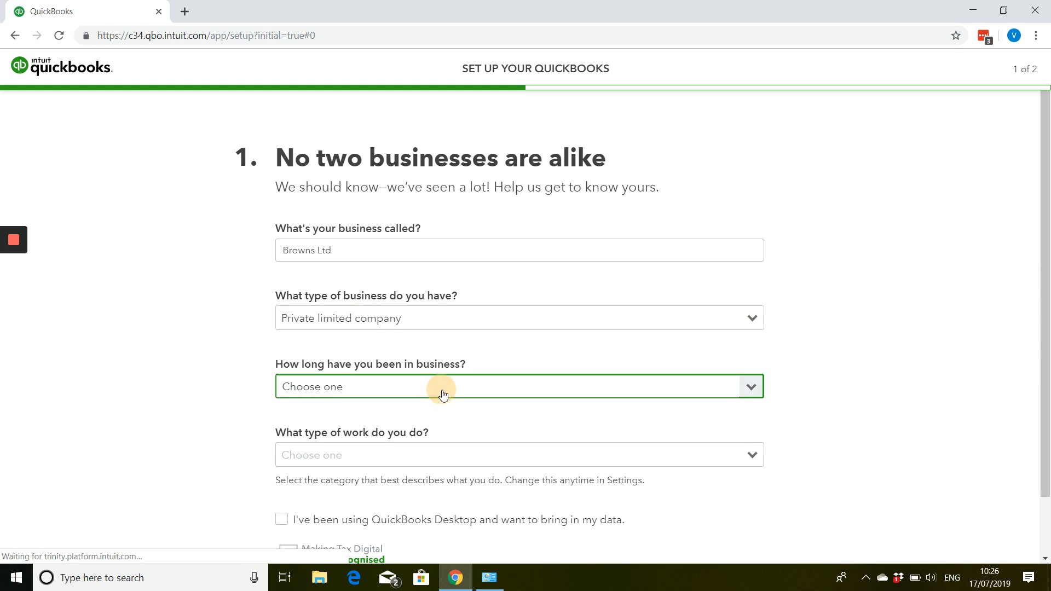
click(416, 458)
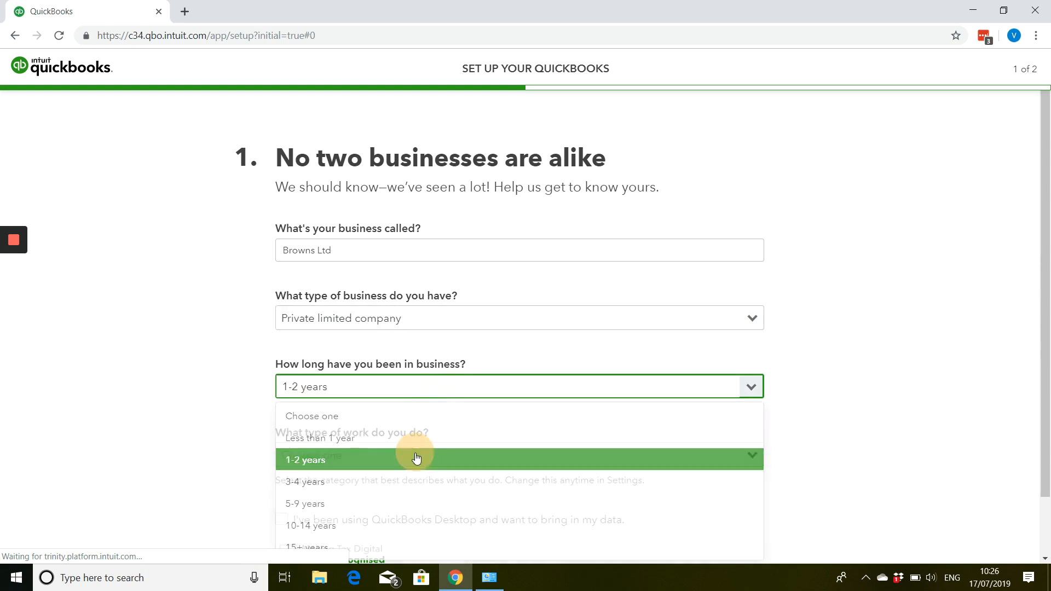
- Set the type of work to Professional Services and continue to the second setup page
click(414, 455)
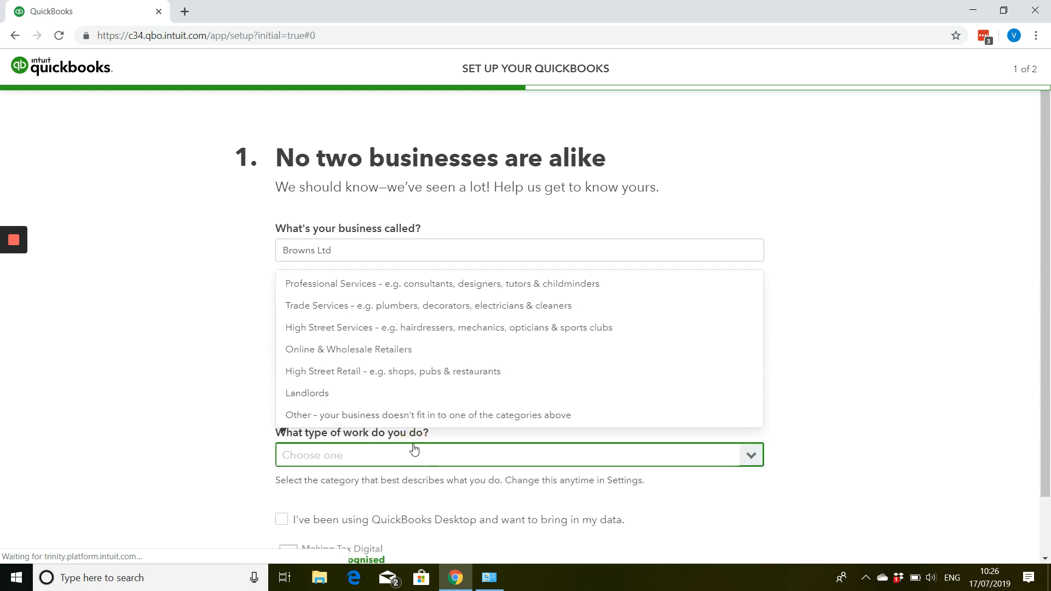
click(502, 289)
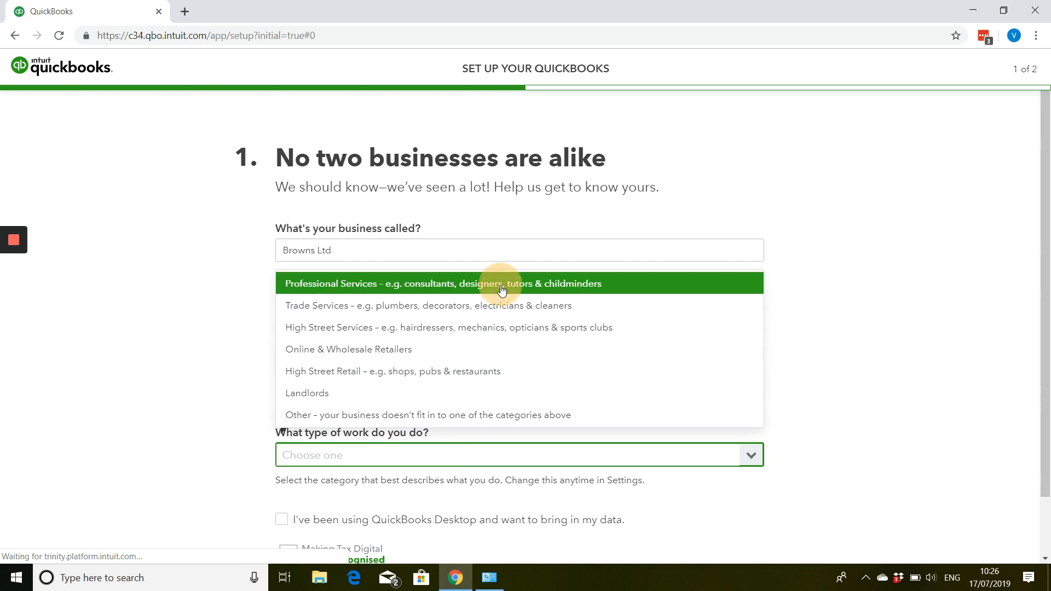
drag(502, 290, 493, 323)
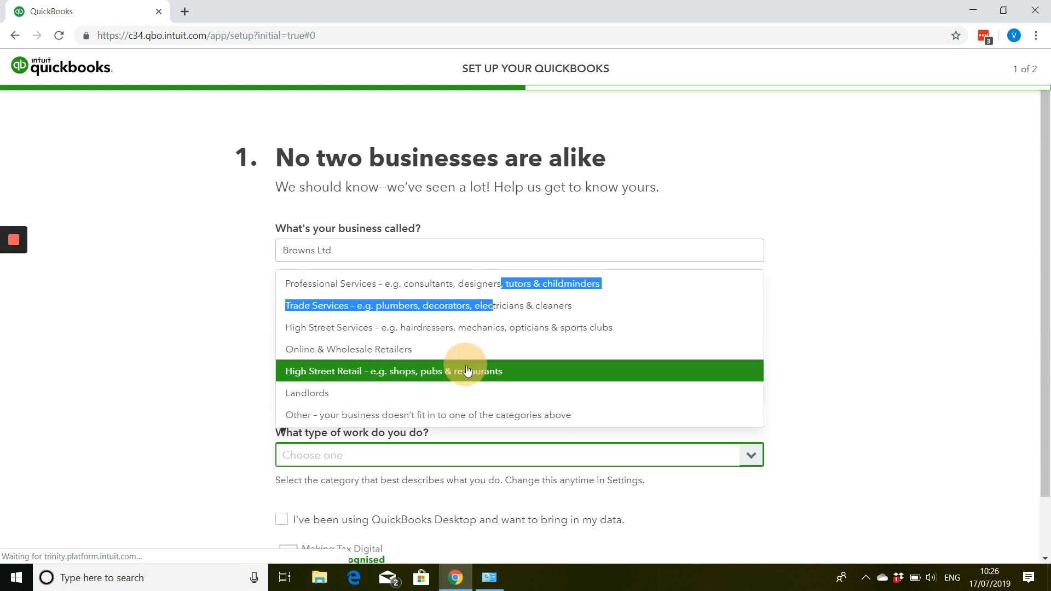
click(487, 284)
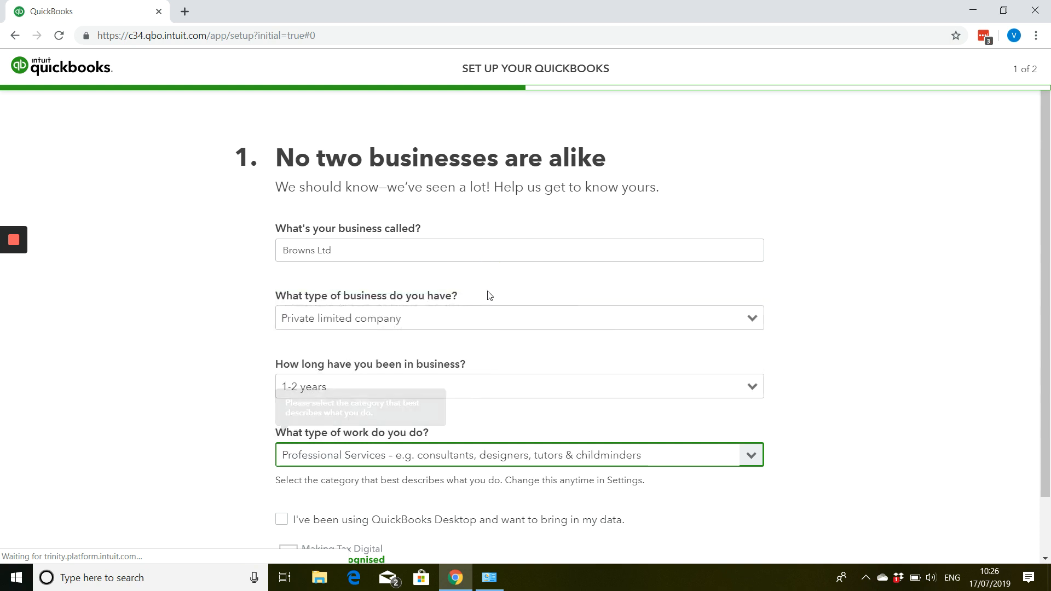
click(820, 352)
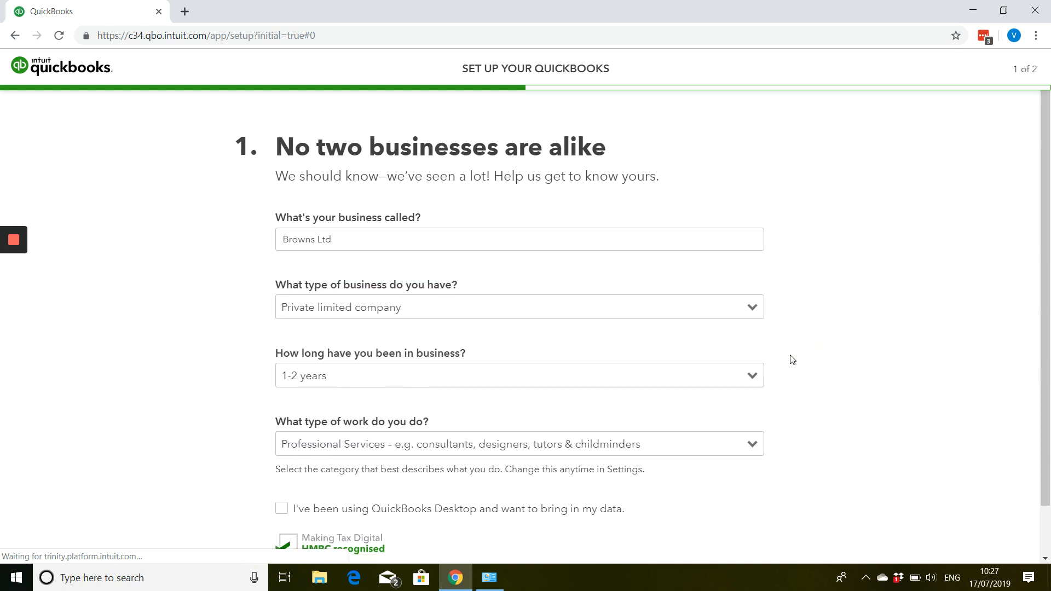
scroll(791, 360, down, 1)
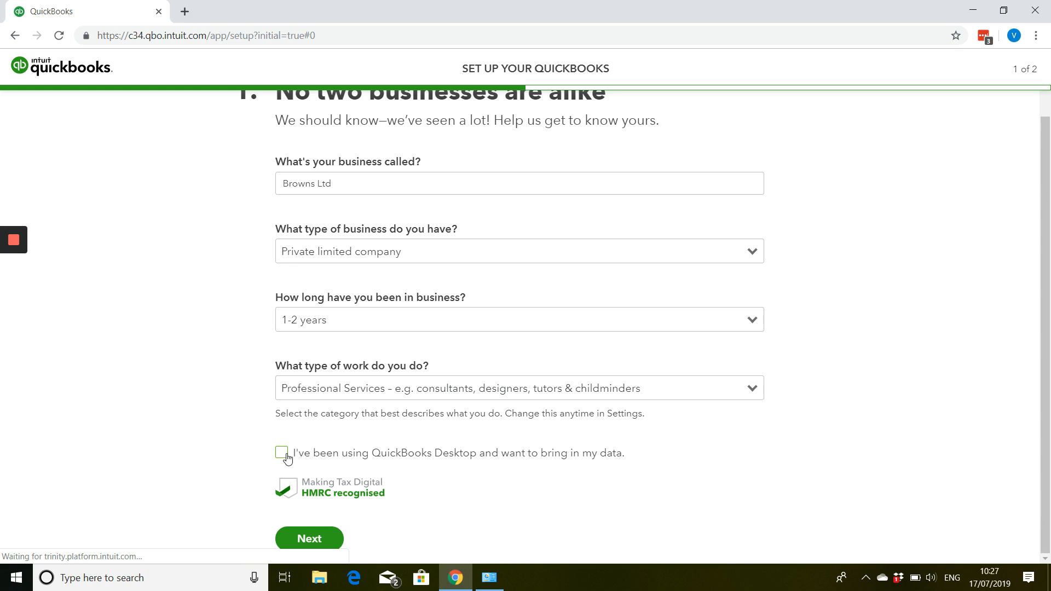
click(297, 533)
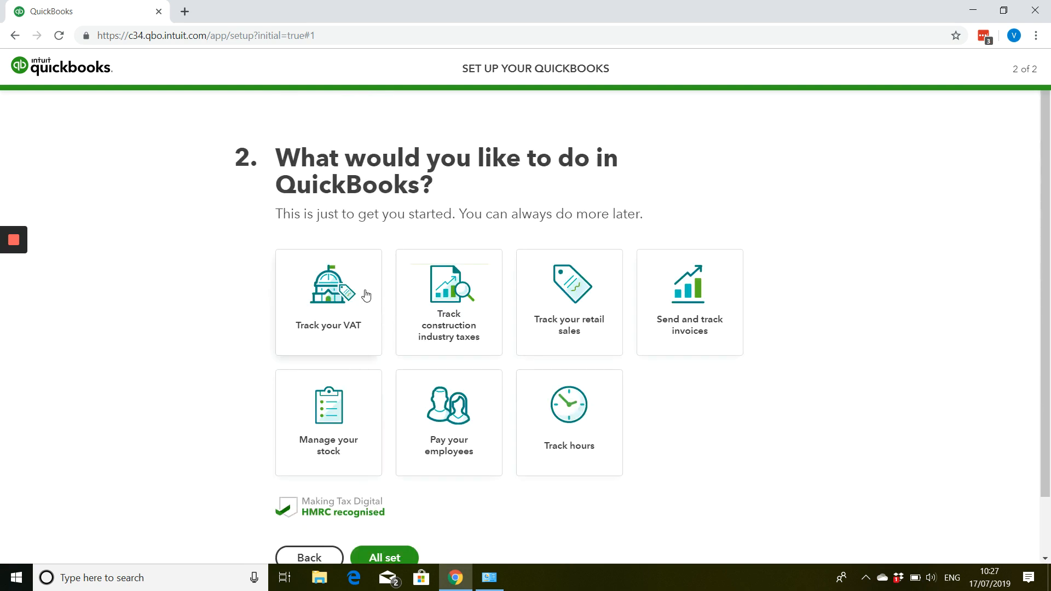
- Finish the setup with Track your VAT and Send and track invoices selected, and dismiss the welcome tour
click(313, 304)
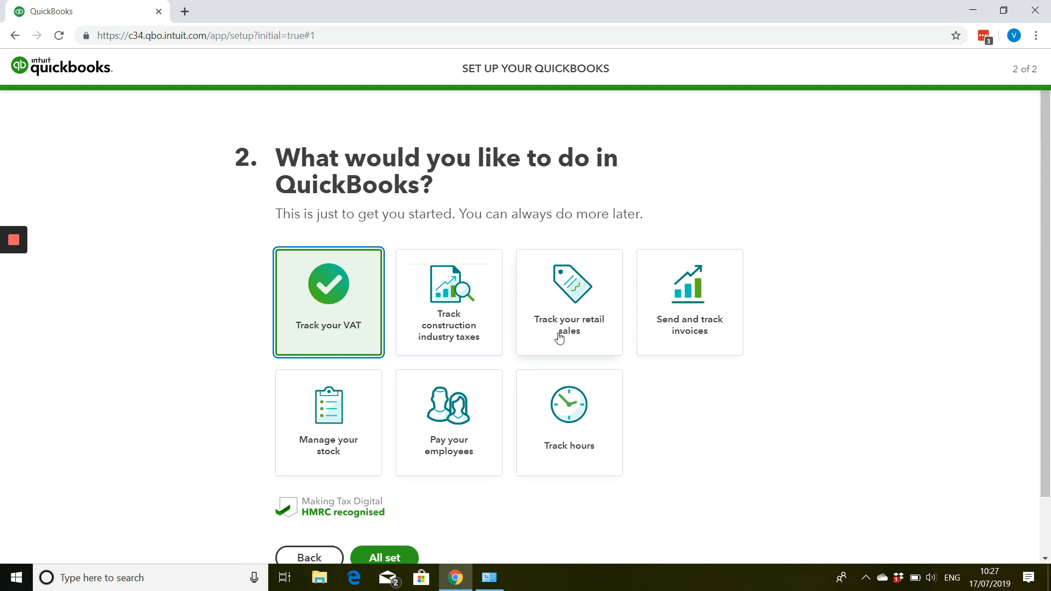
click(677, 330)
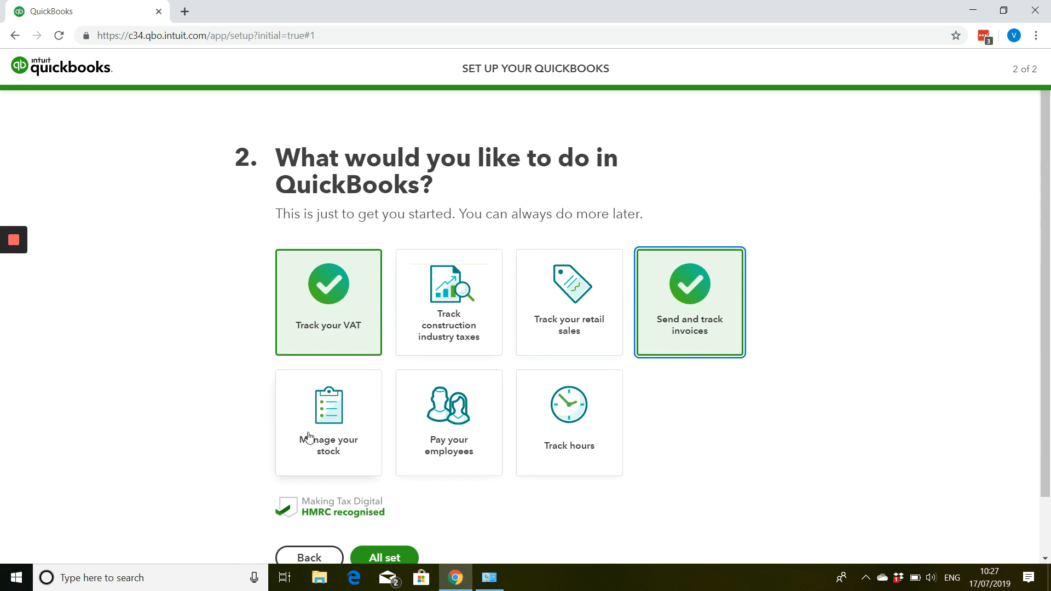
scroll(311, 437, down, 1)
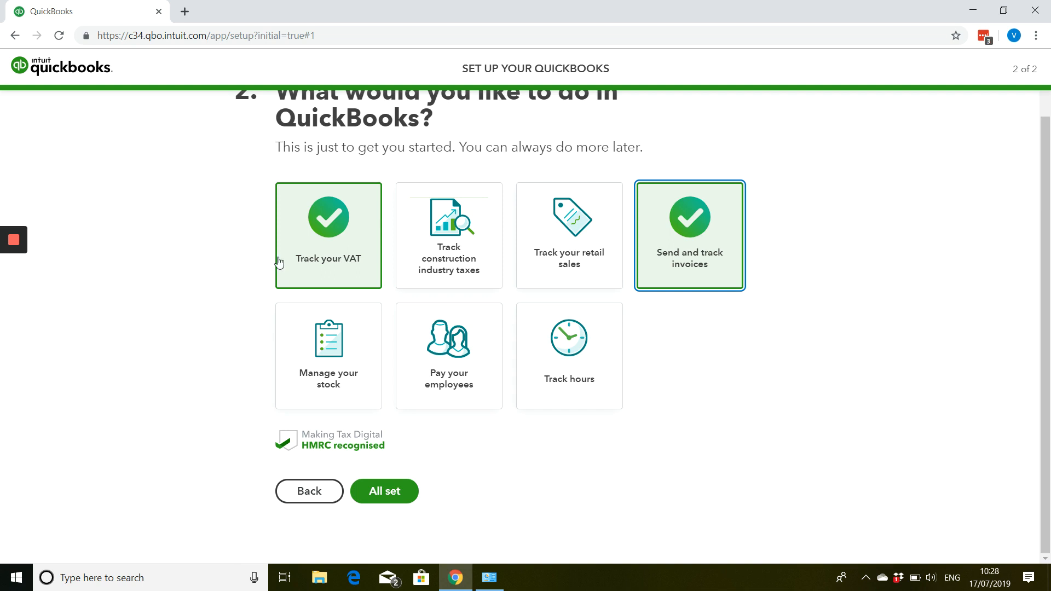
click(377, 495)
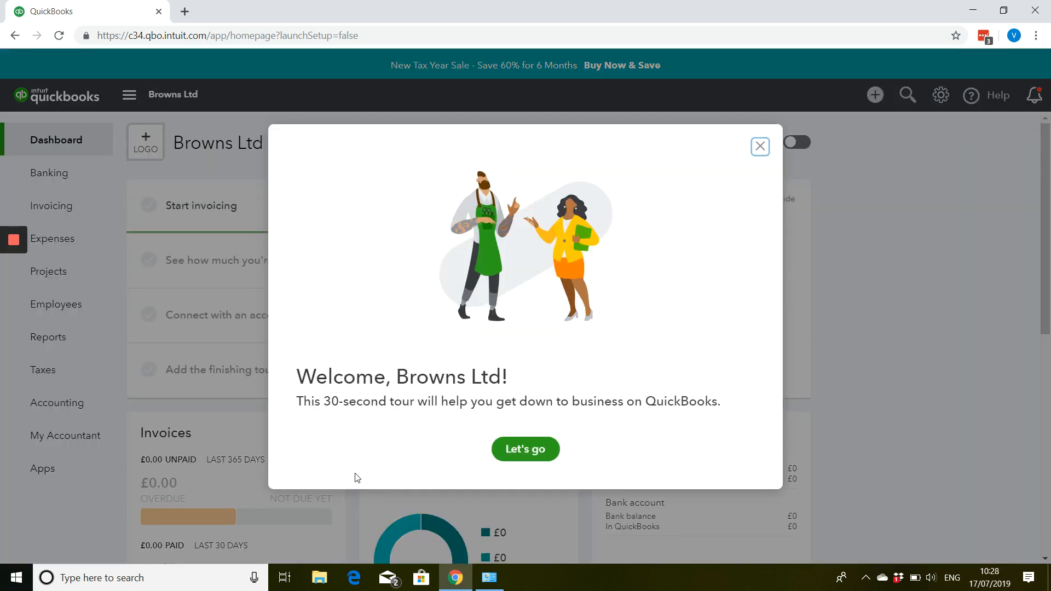
click(760, 146)
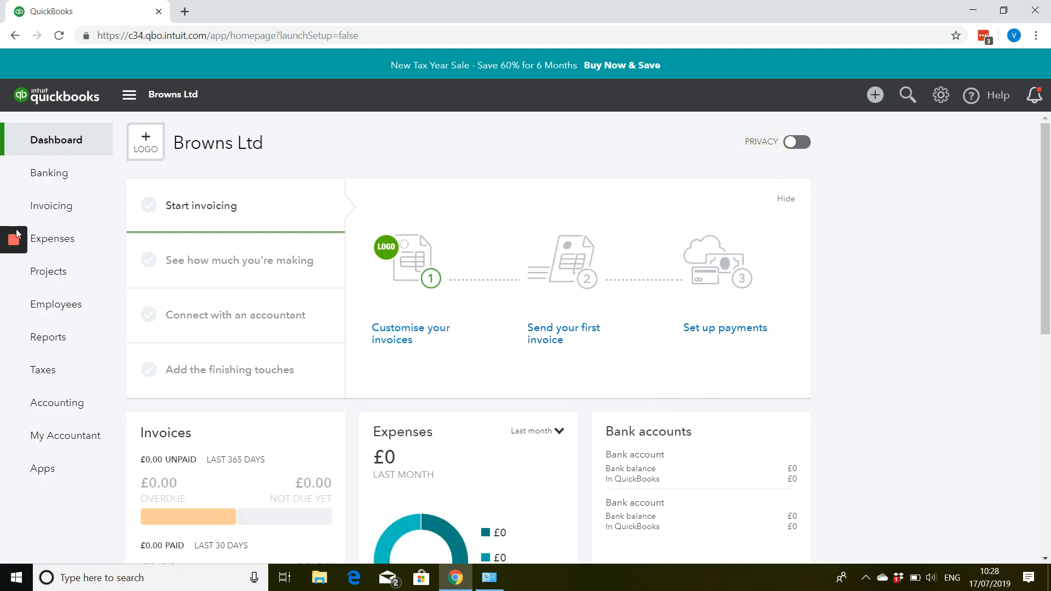
- Open the Company Profile form from the logo placeholder in the company's Account and Settings
click(946, 105)
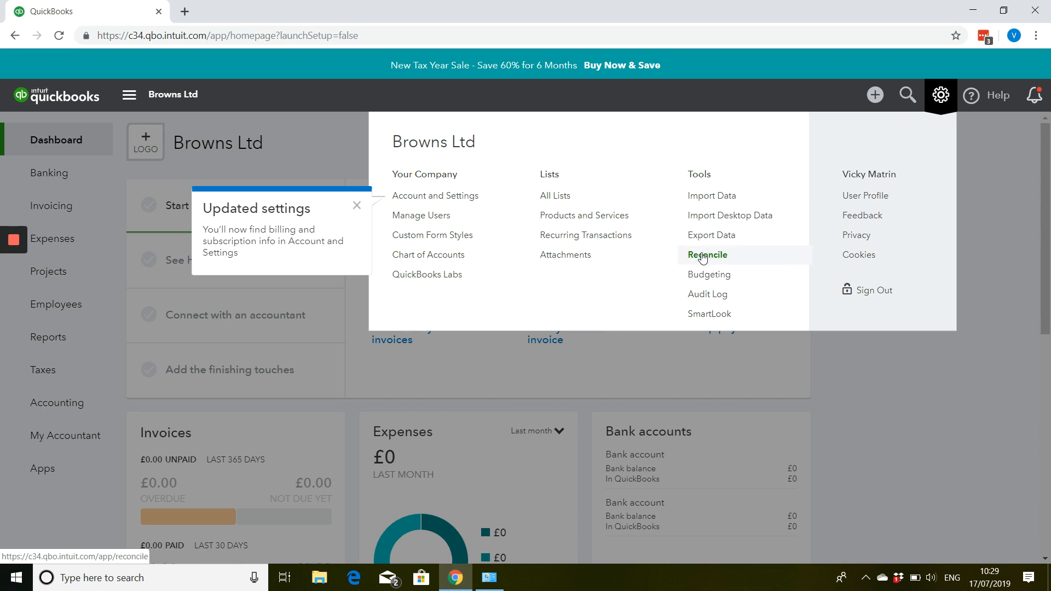
click(457, 198)
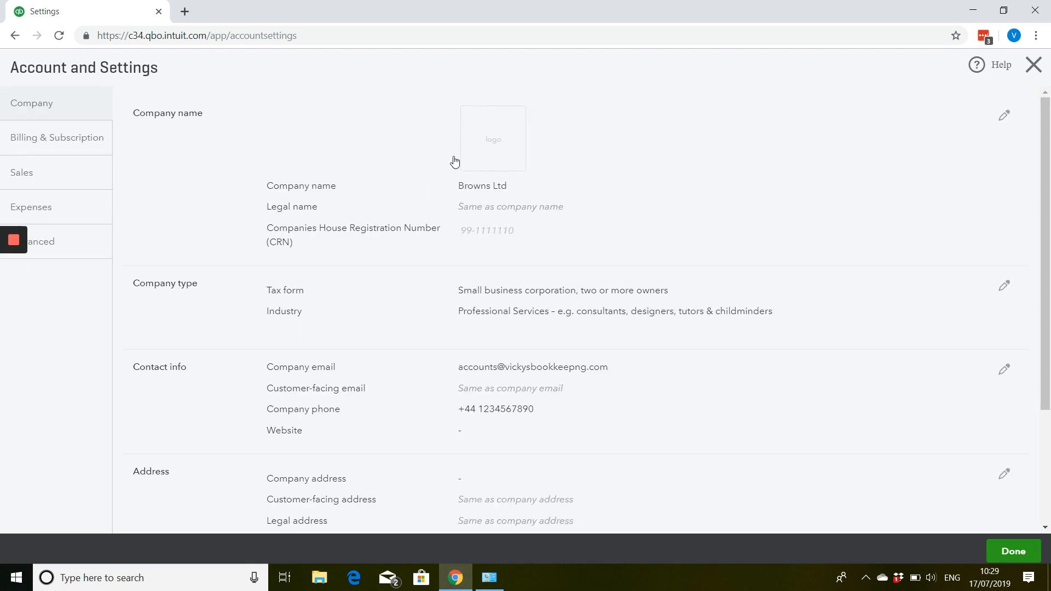
click(500, 156)
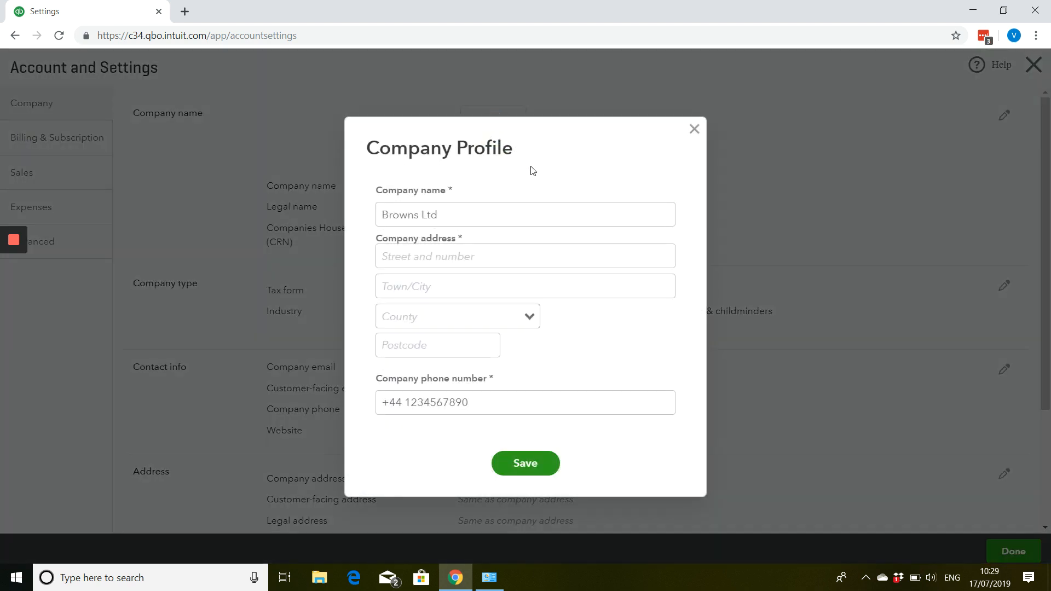
- Fill in the company's street address, town and postcode in the Company Profile, and try to save it
click(436, 257)
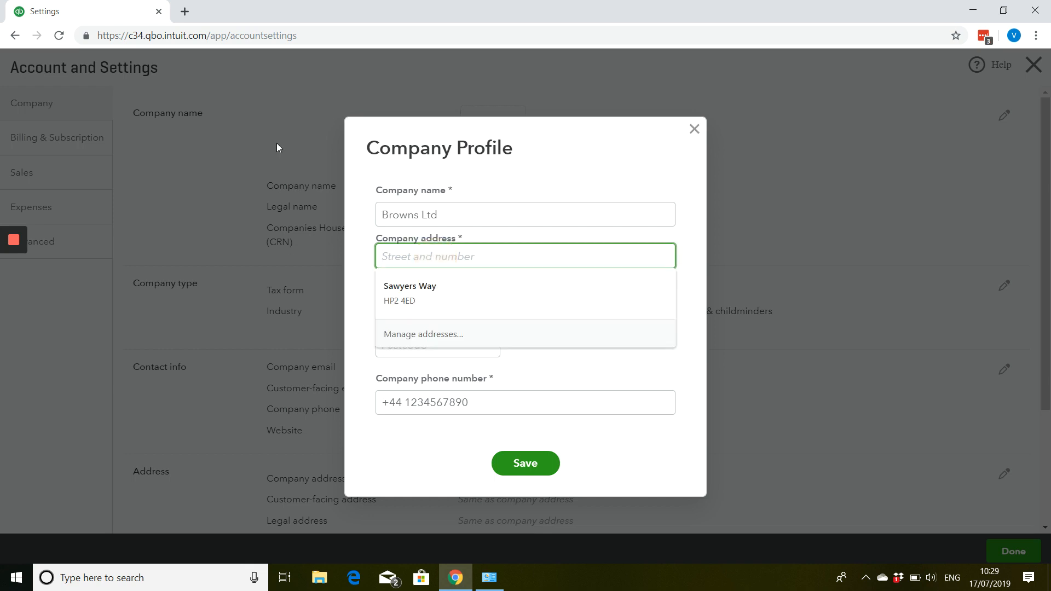
text(1 Rai)
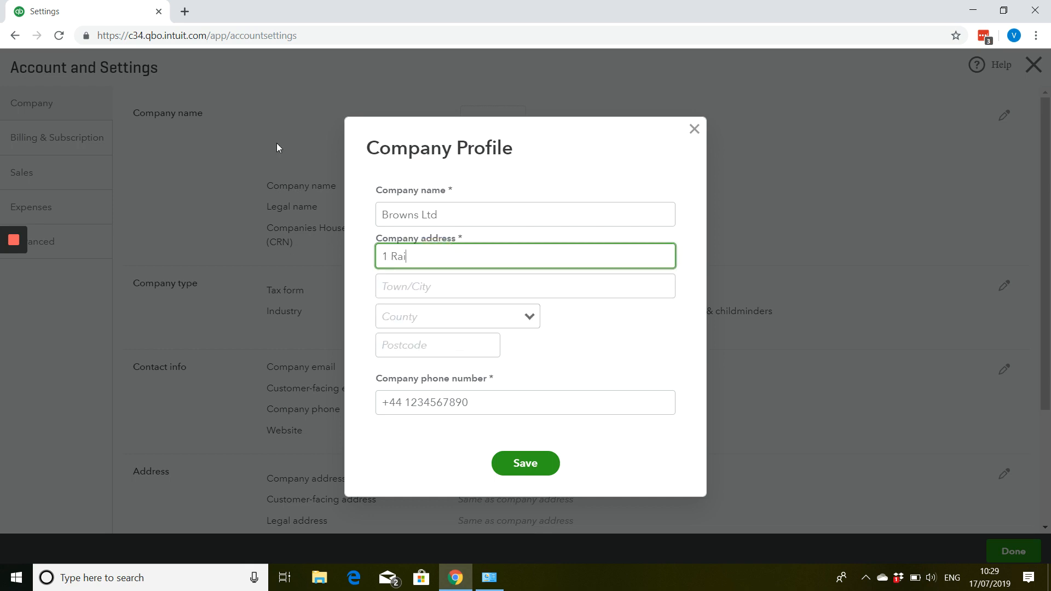
text(ner Street)
key(Tab)
text(London)
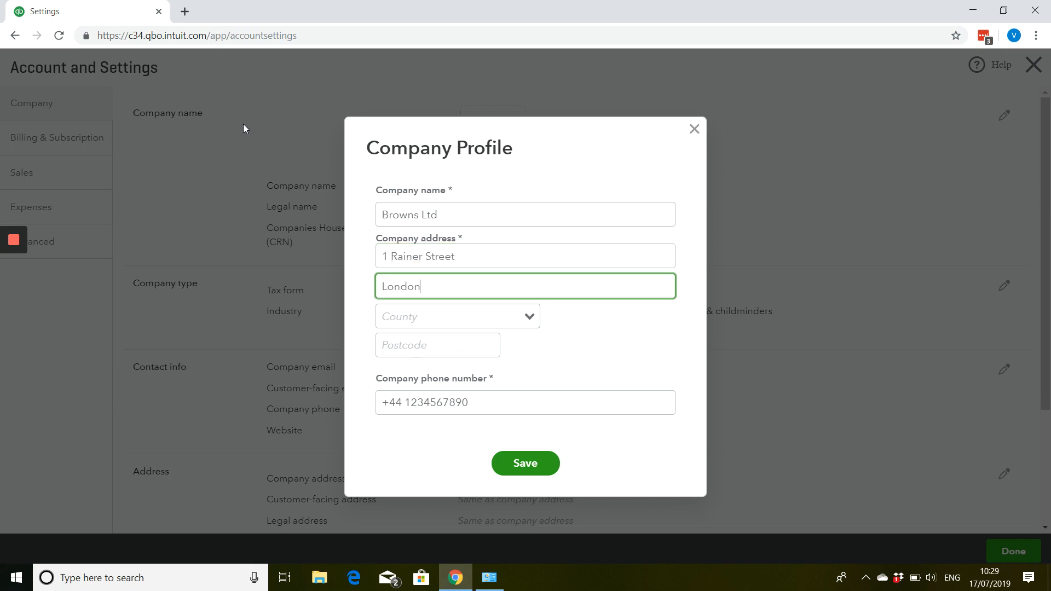
key(Tab)
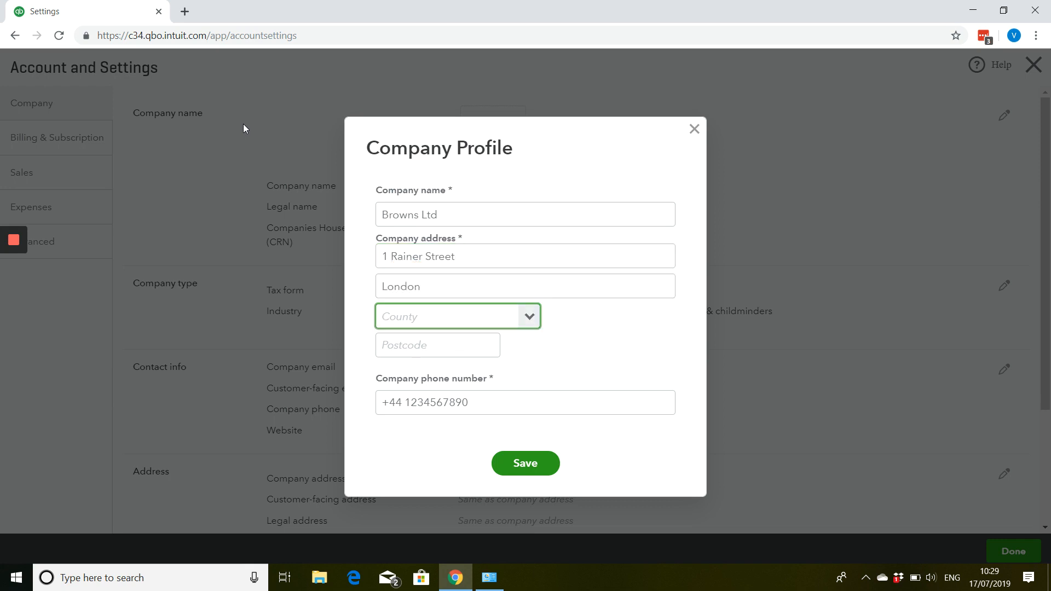
key(Tab)
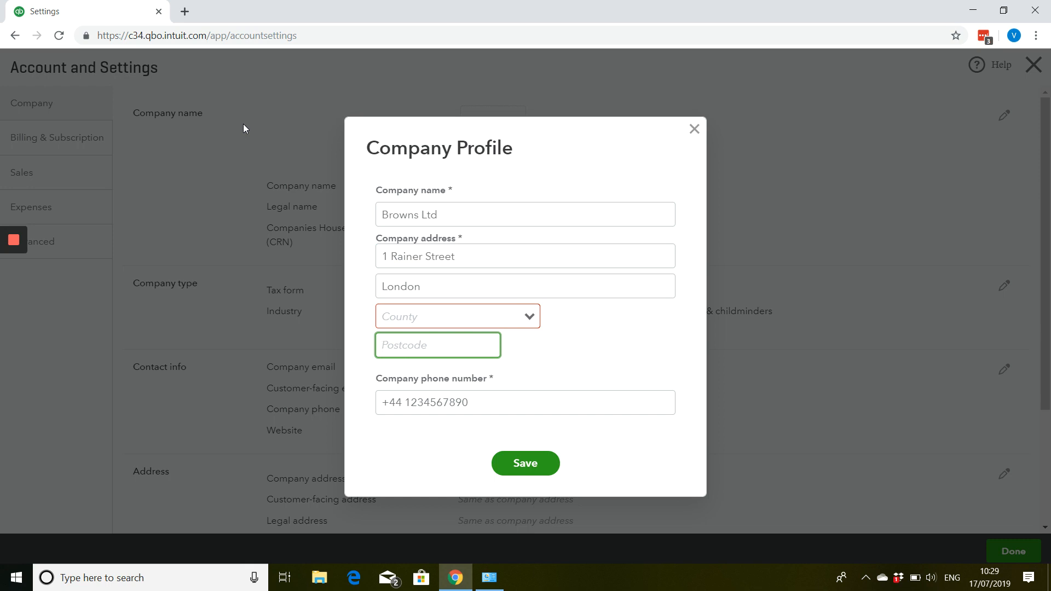
text(E1 5GH)
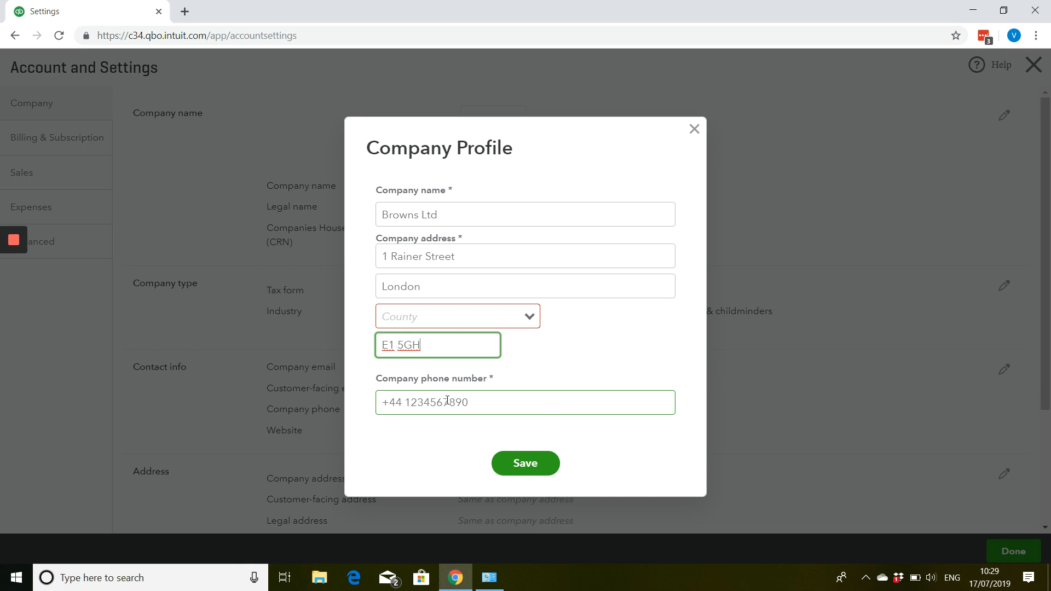
click(412, 401)
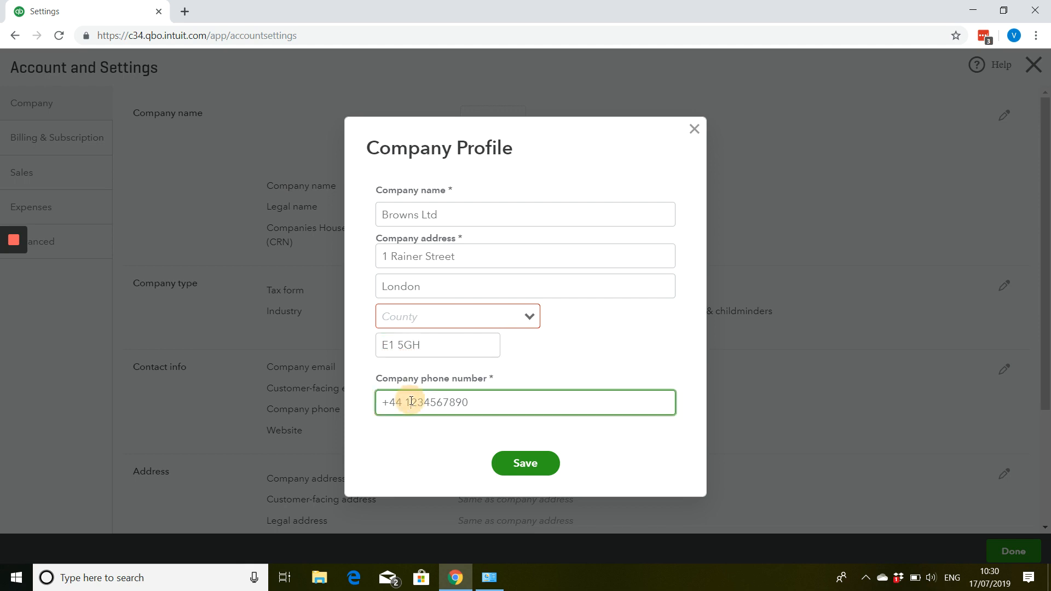
click(509, 463)
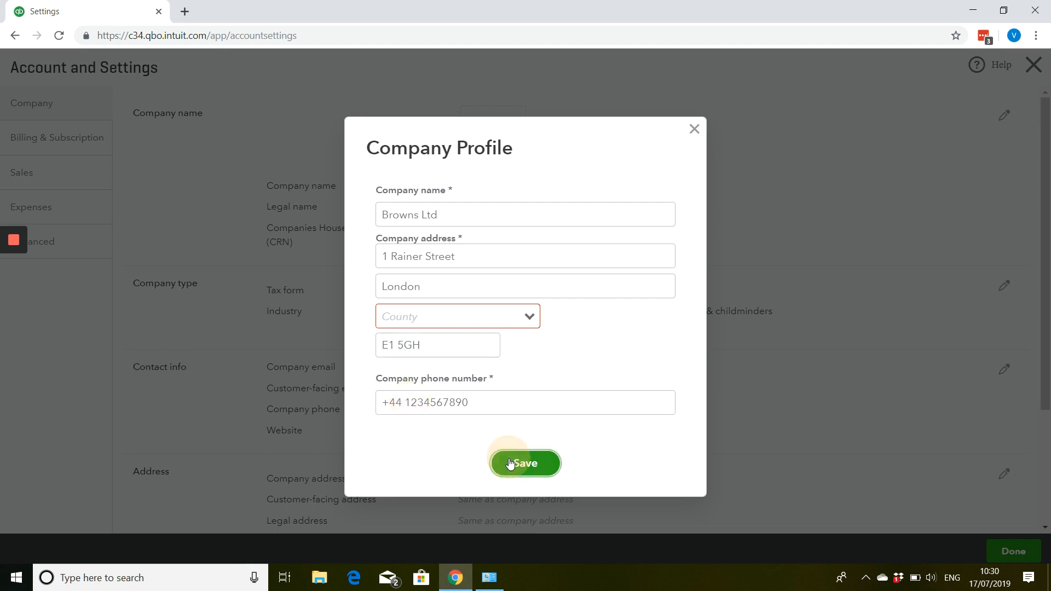
- Choose London as the county of the company address and save the Company Profile
click(481, 312)
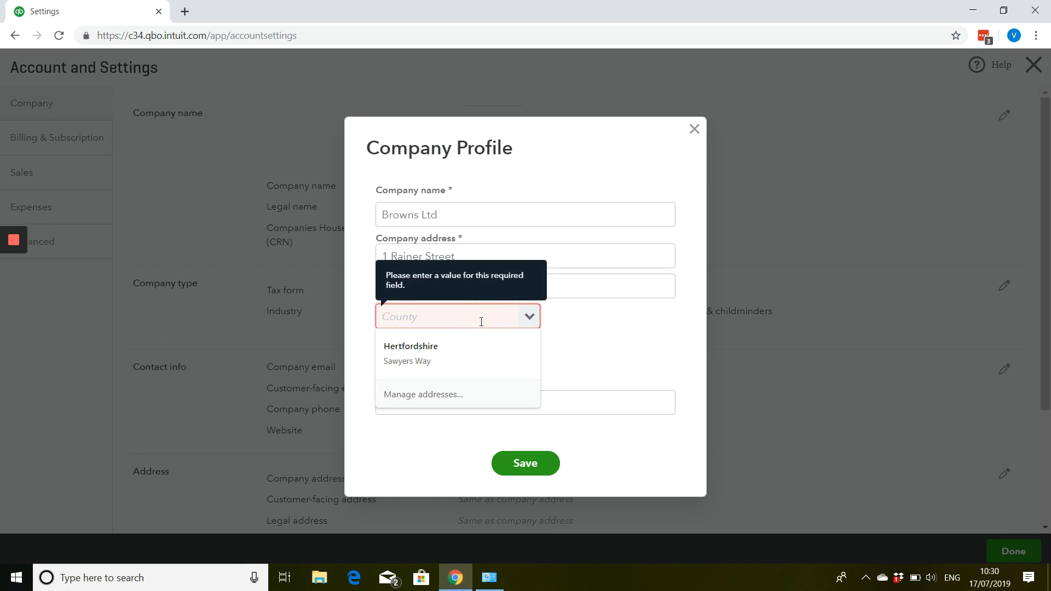
click(609, 379)
click(533, 320)
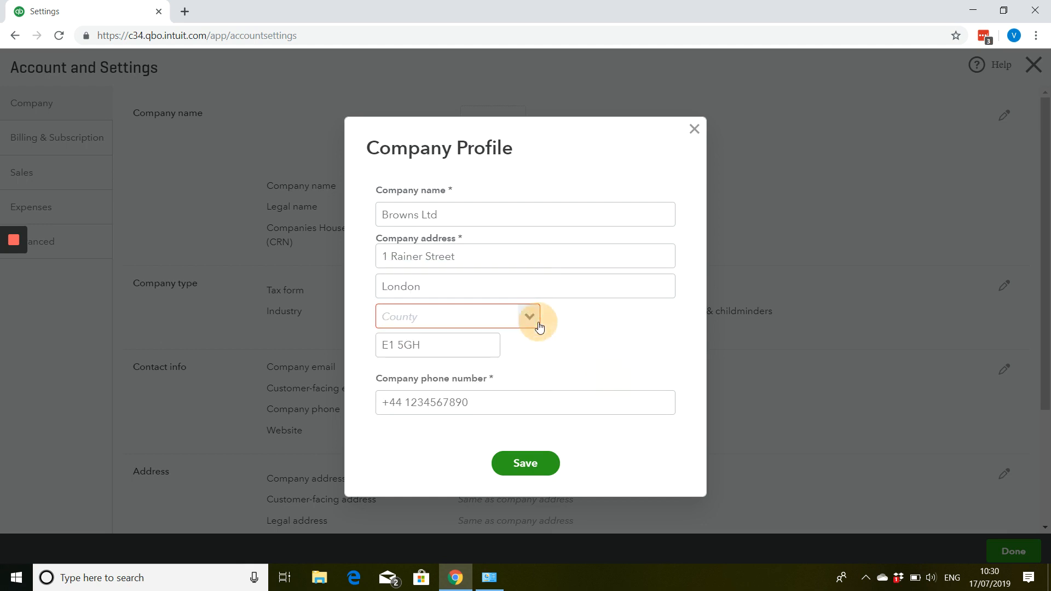
scroll(492, 372, down, 15)
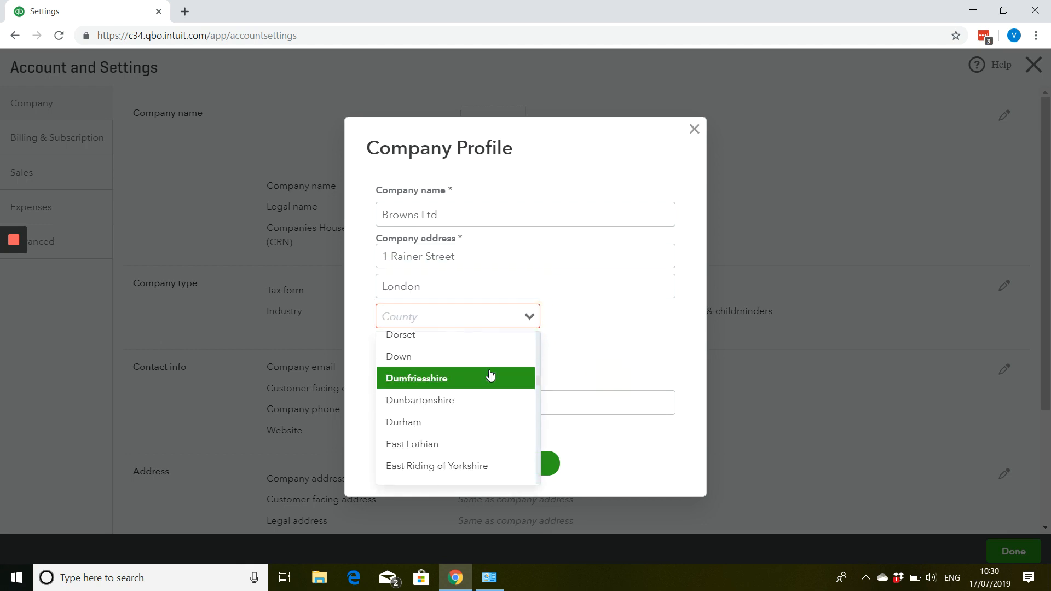
scroll(484, 374, down, 5)
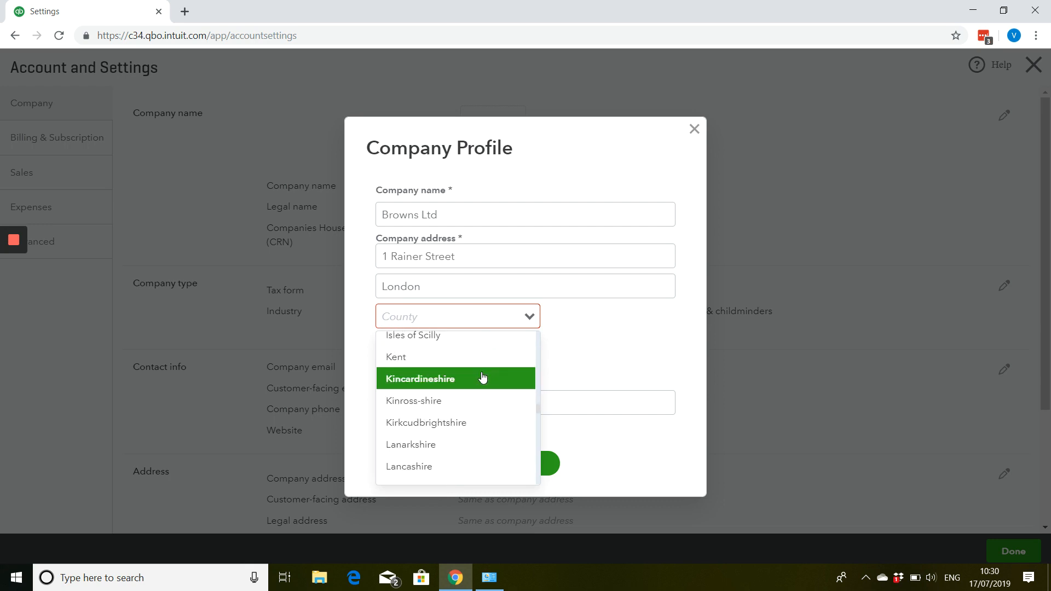
scroll(480, 379, down, 1)
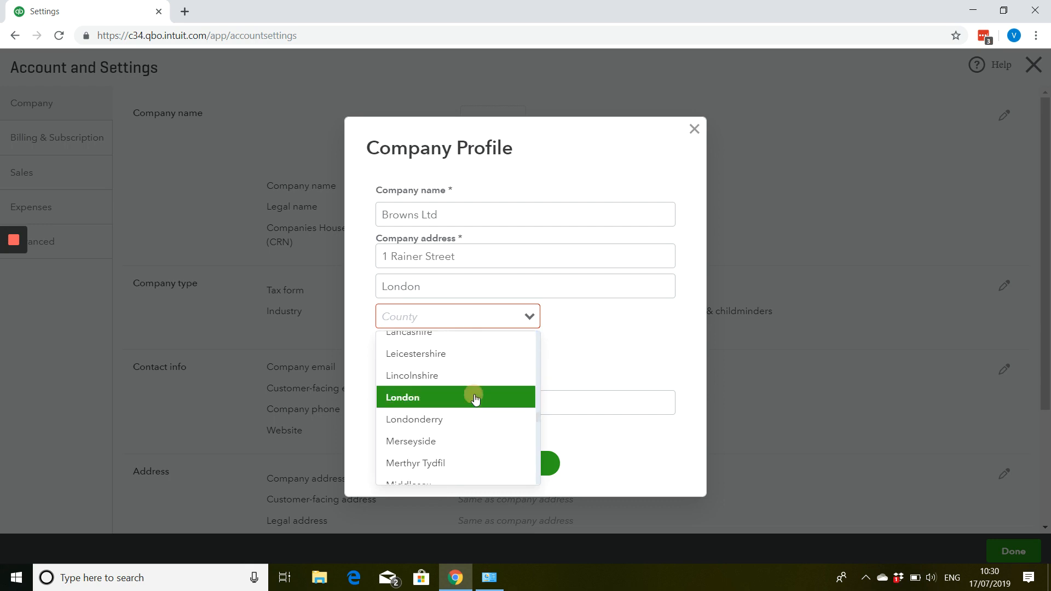
click(477, 395)
click(516, 461)
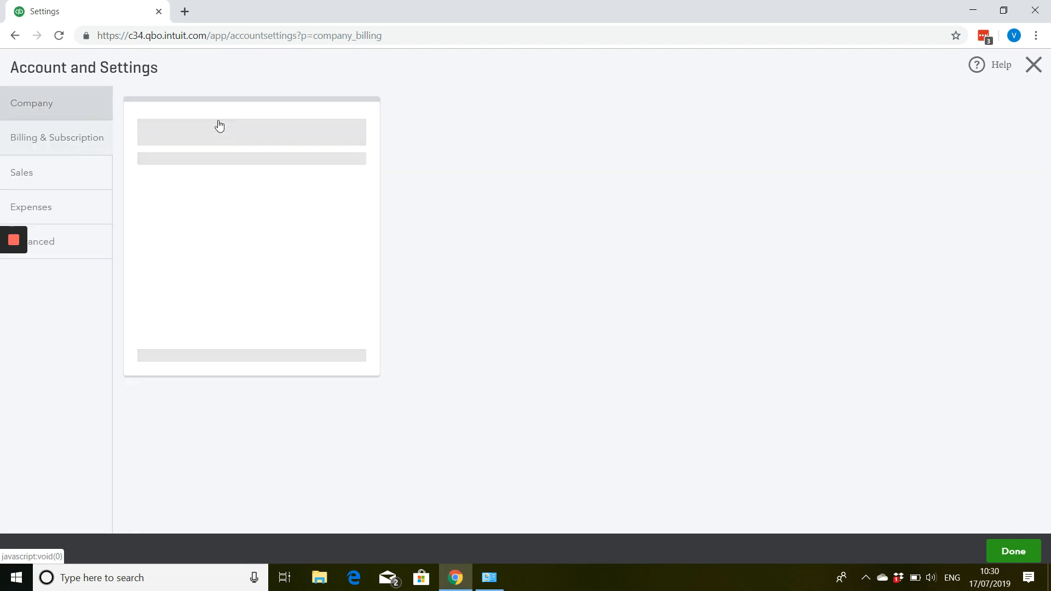
- Enter the Companies House Registration Number in the company name details and save it
click(77, 113)
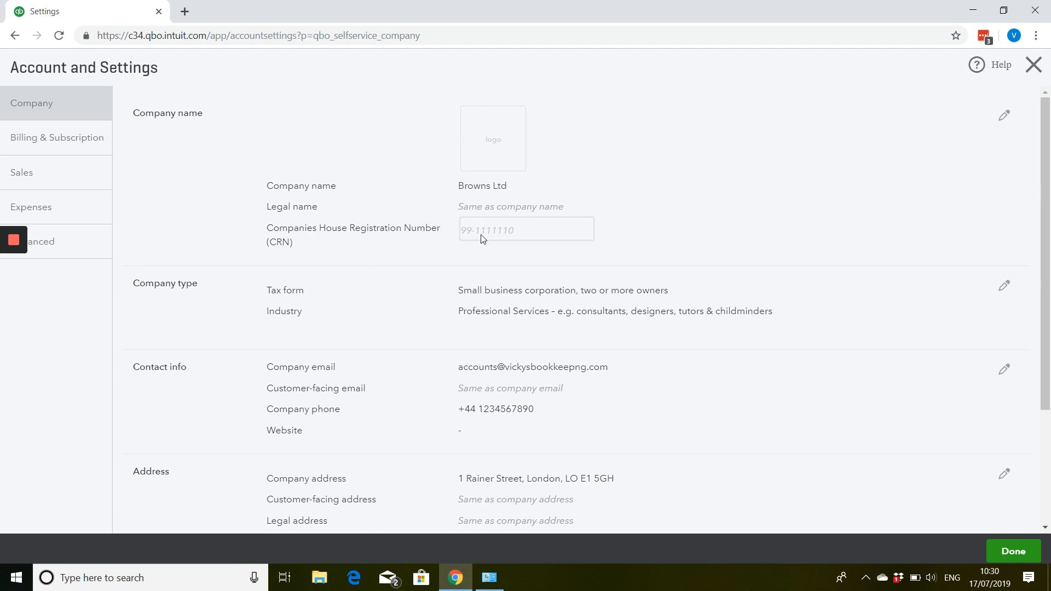
click(999, 115)
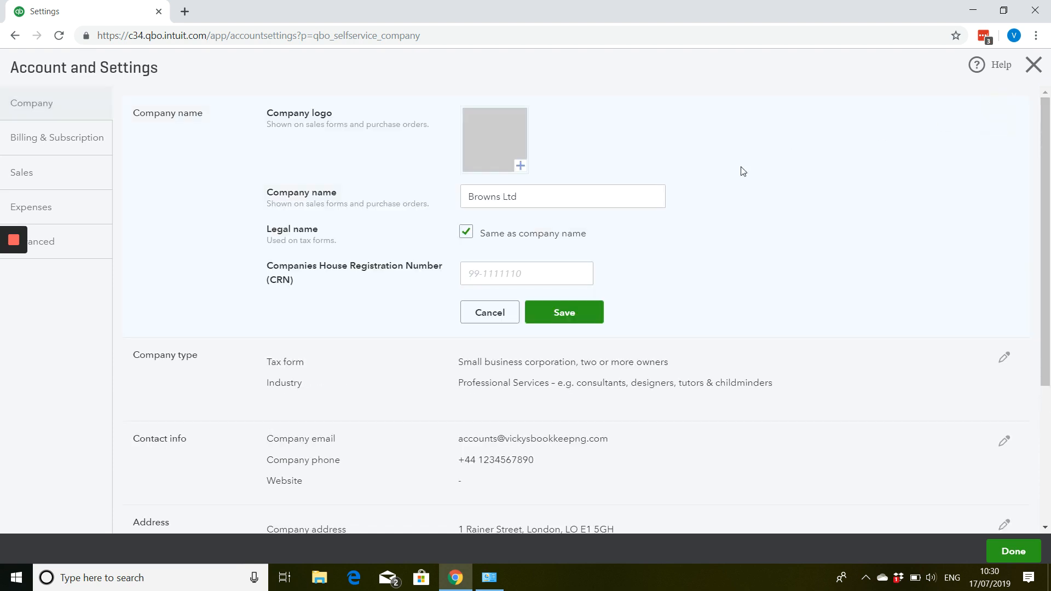
click(471, 273)
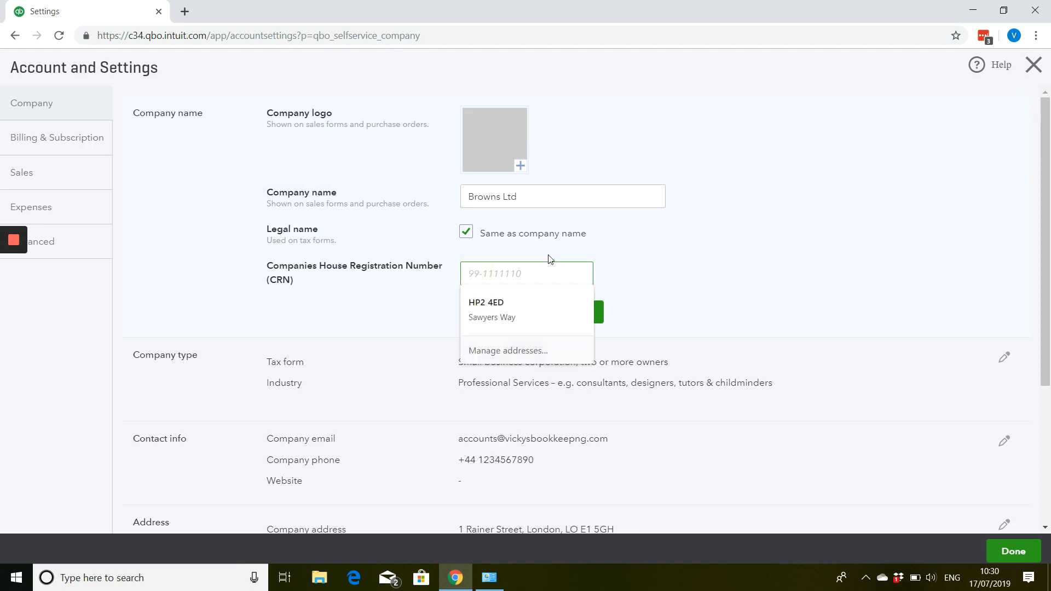
text(12345678)
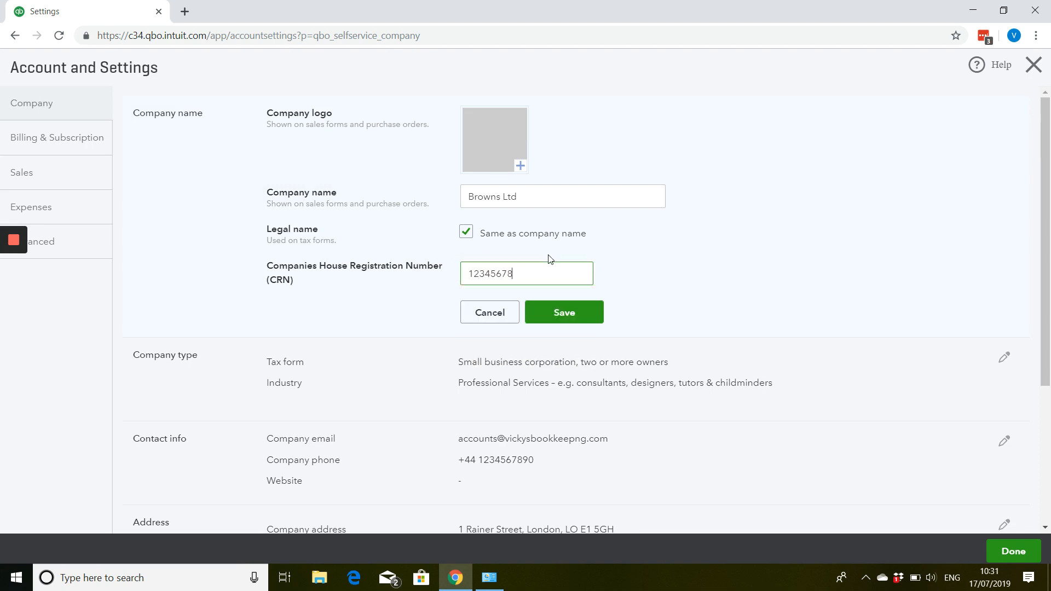
click(572, 311)
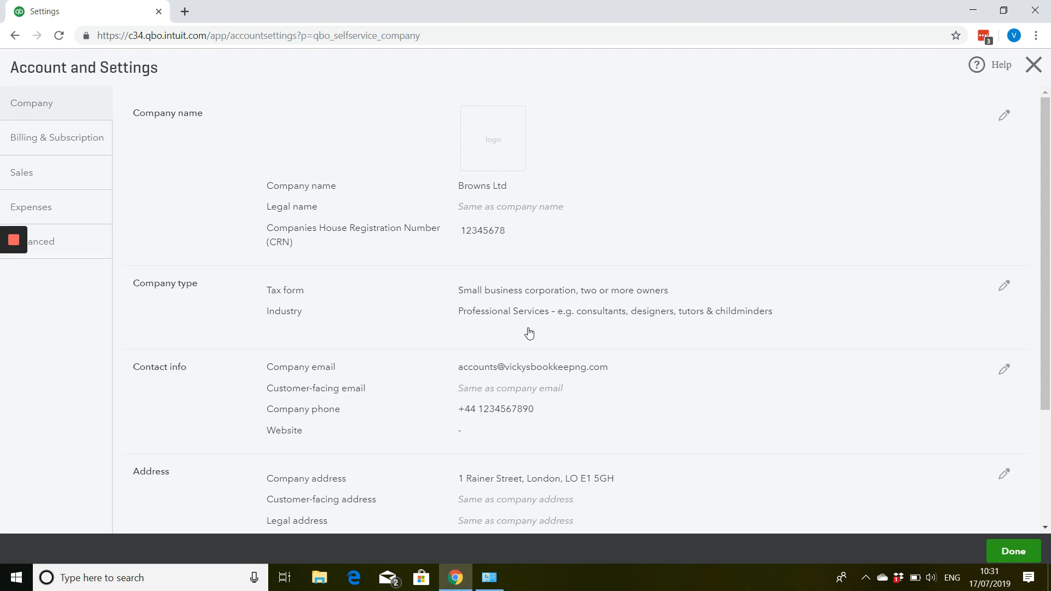
- Review the company's Contact info and Address settings without changing them, and dismiss the mail notification
scroll(529, 332, down, 3)
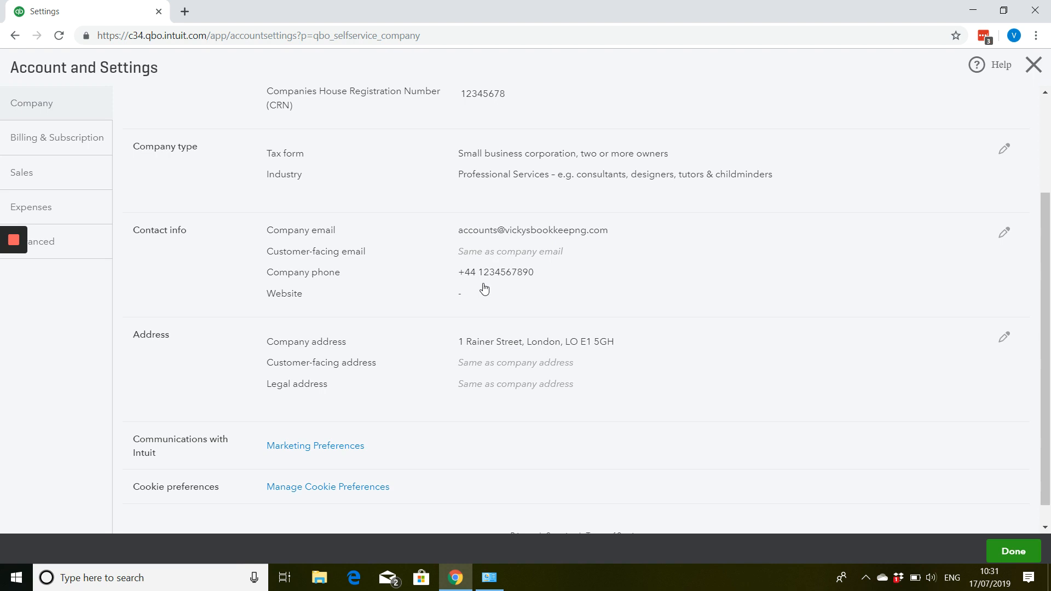
right_click(509, 304)
click(462, 292)
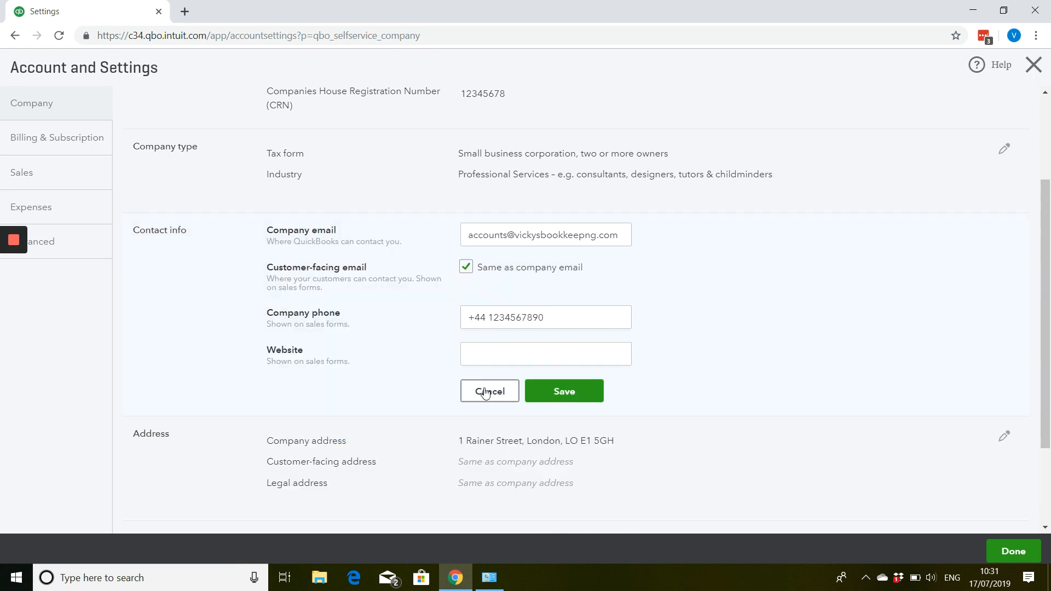
click(485, 393)
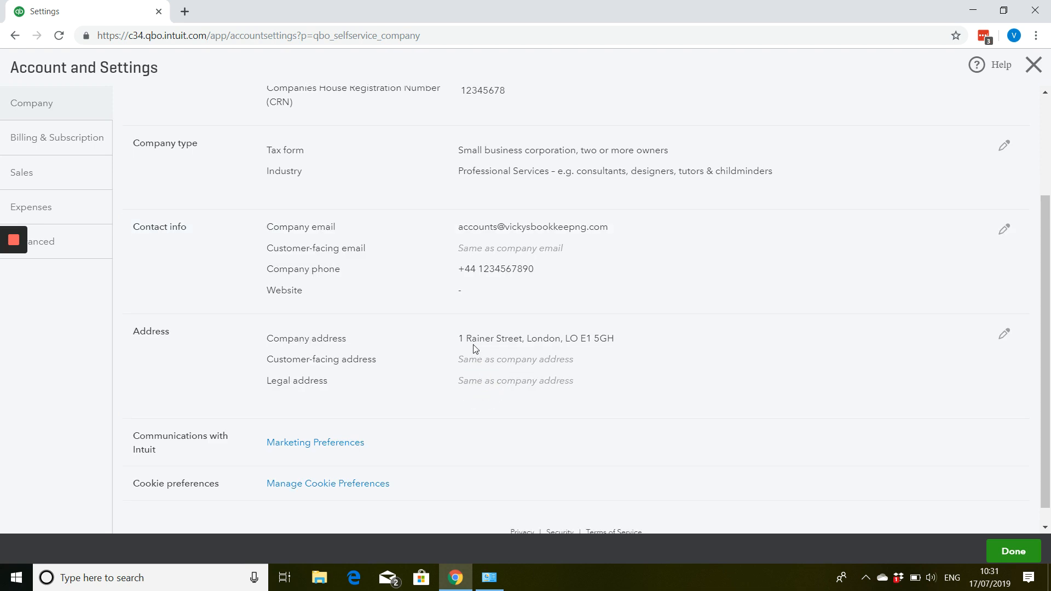
scroll(430, 351, down, 1)
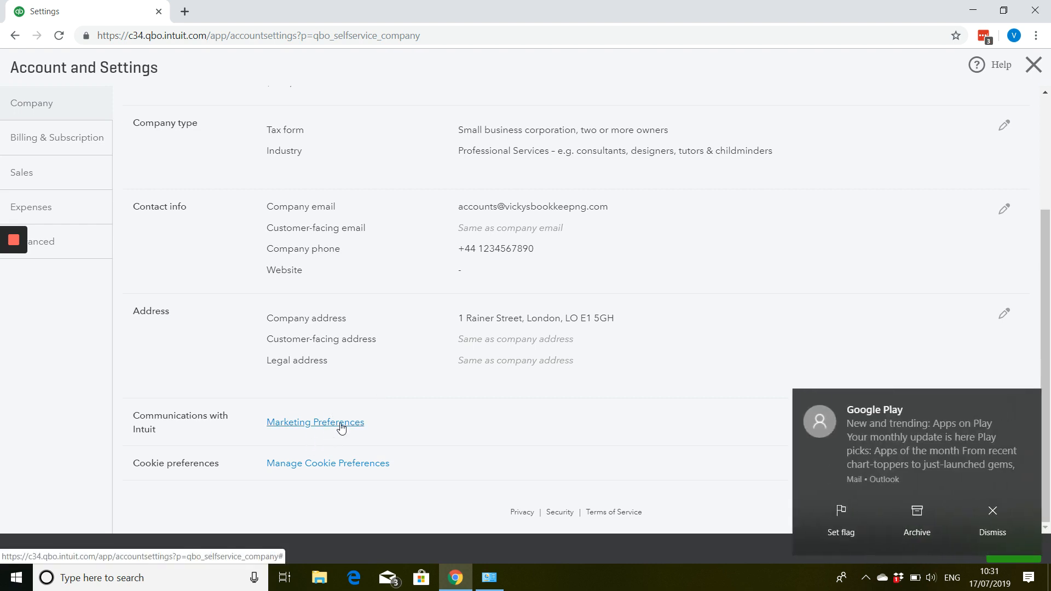
click(992, 529)
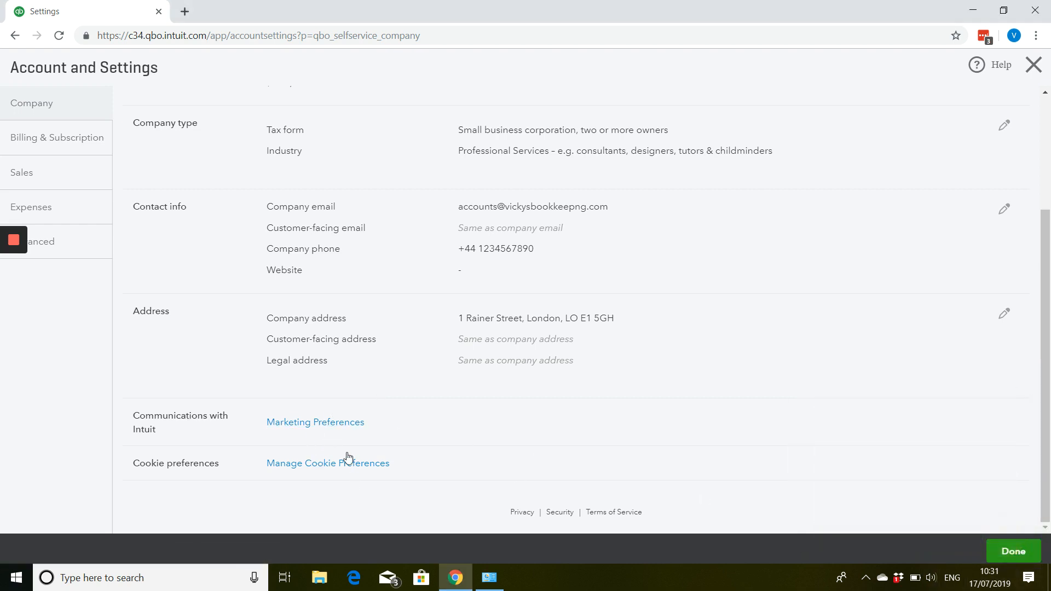
scroll(331, 463, up, 3)
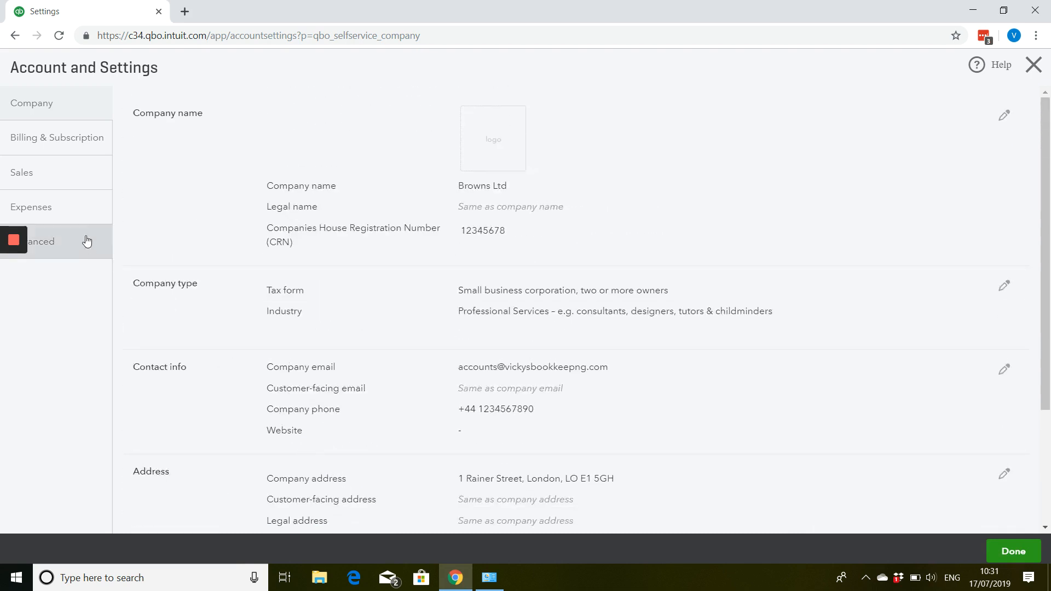
- In the Sales form content settings, create a preferred invoice term named Default Terms, due by day 25 of the month
click(51, 174)
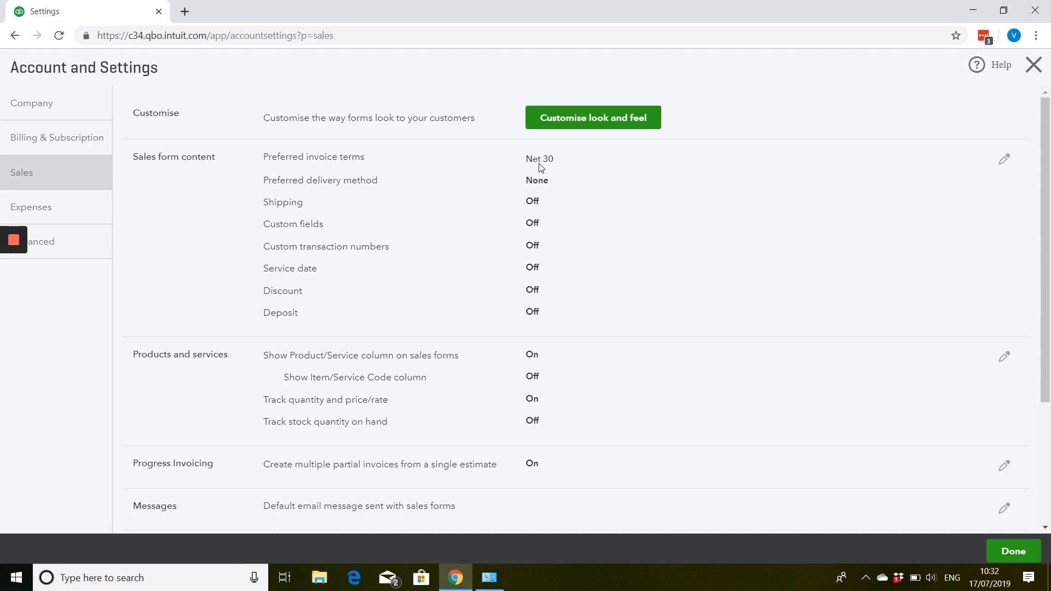
click(1009, 166)
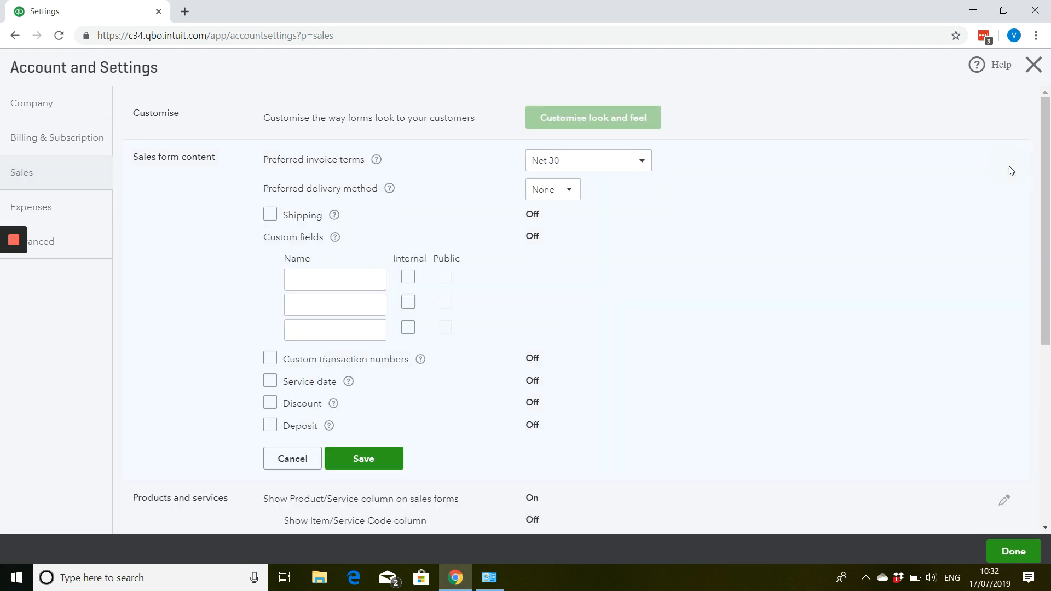
click(646, 167)
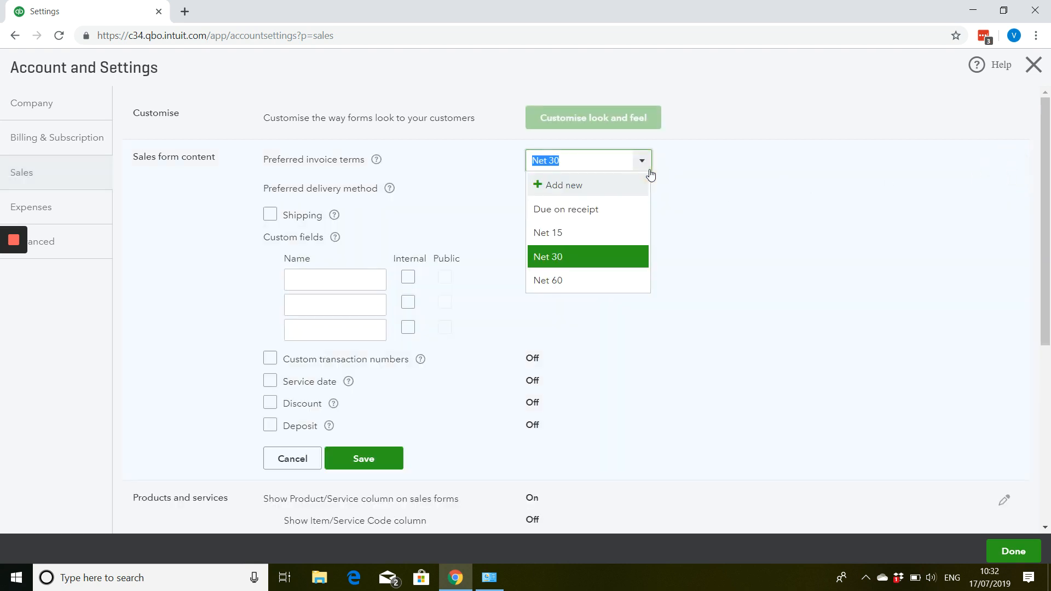
click(587, 193)
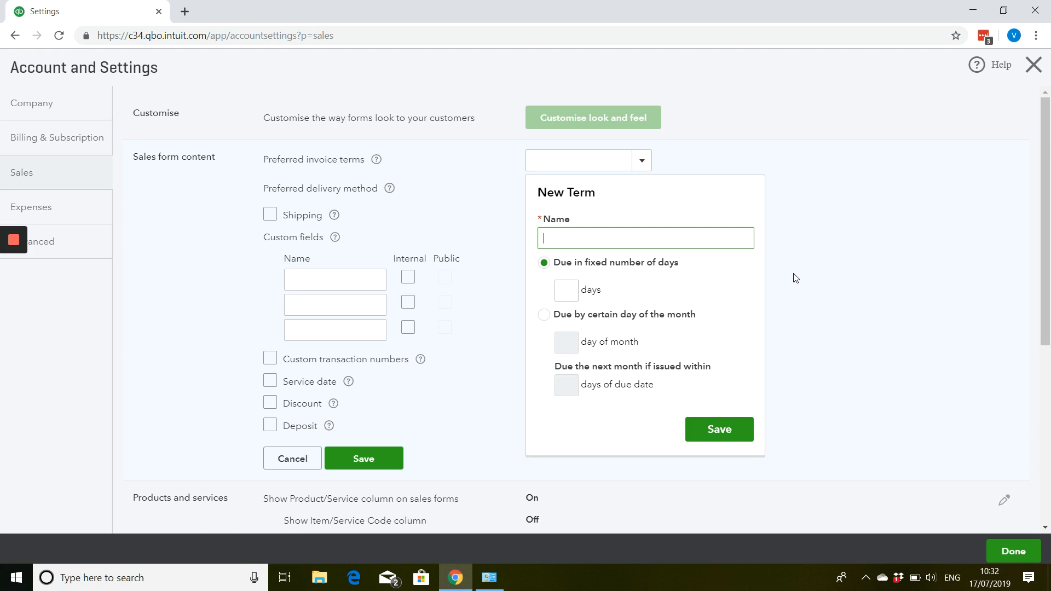
text(Default Terms)
key(Tab)
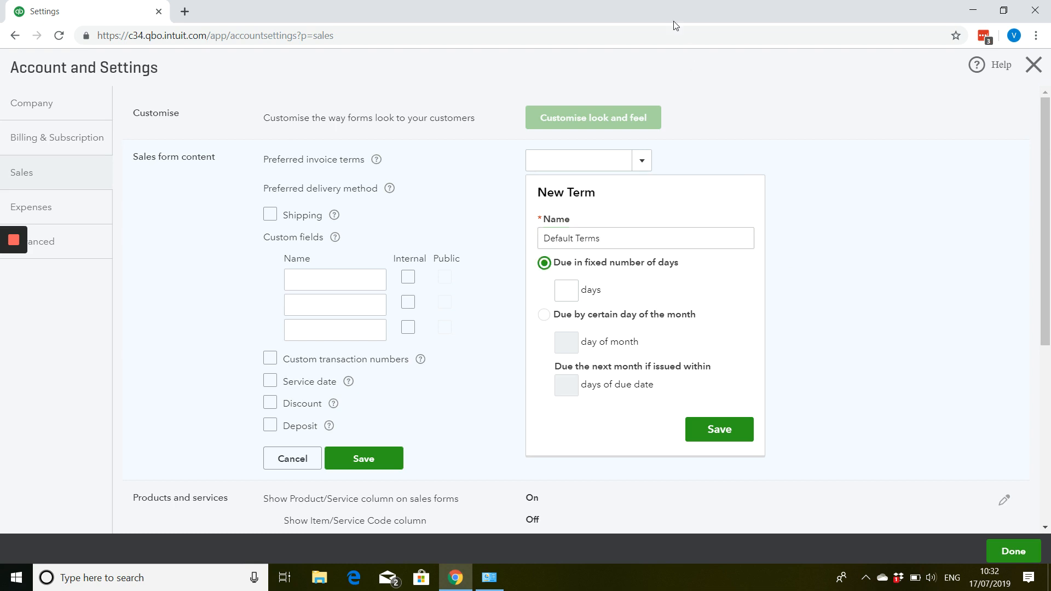
click(580, 318)
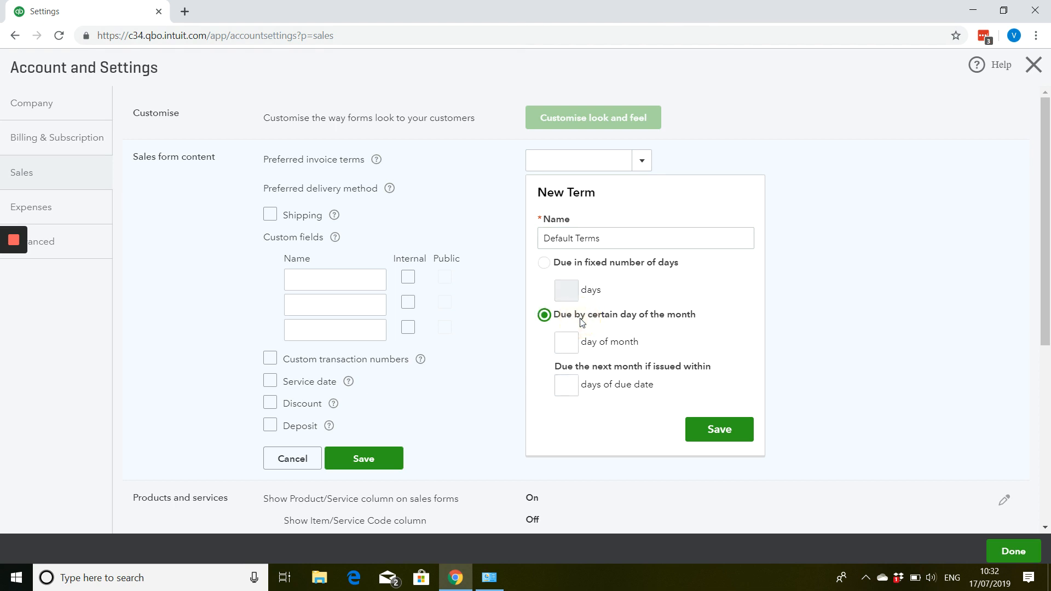
click(566, 342)
text(25)
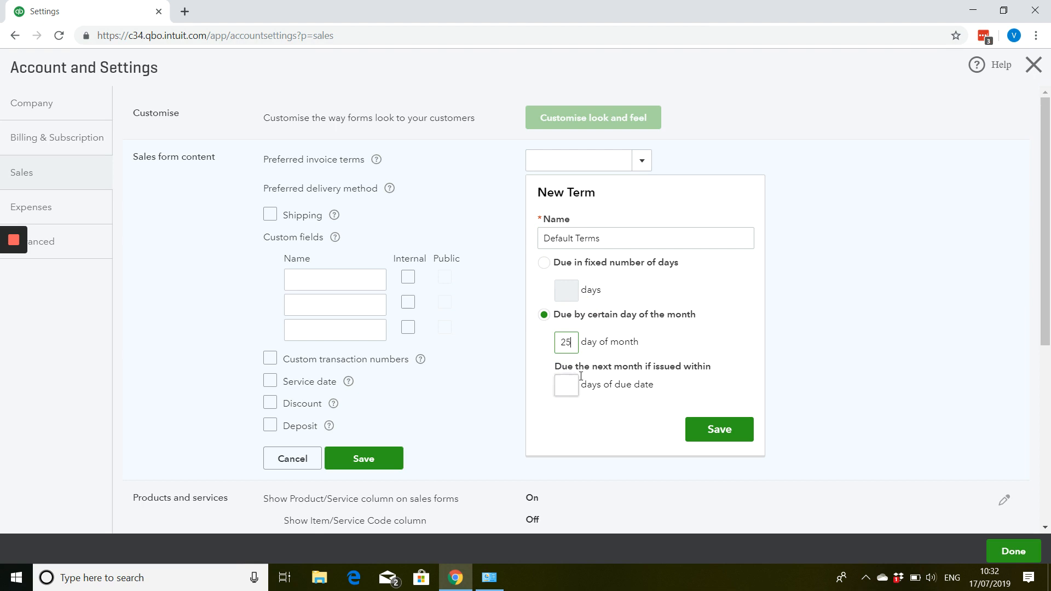
click(709, 431)
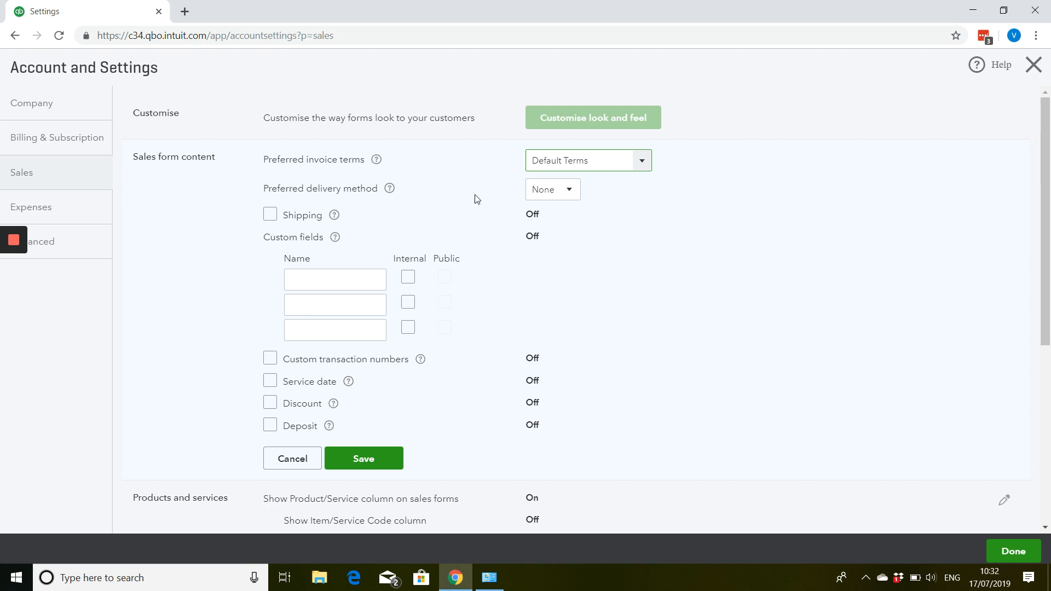
- Check the preferred delivery method choices, and turn the Shipping option on and back off
click(557, 192)
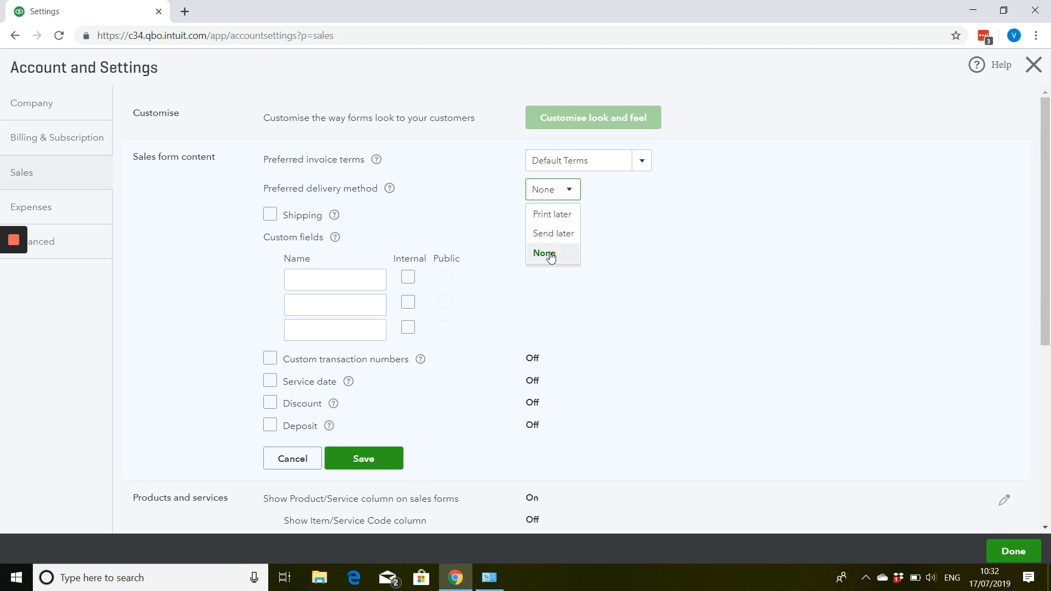
click(691, 228)
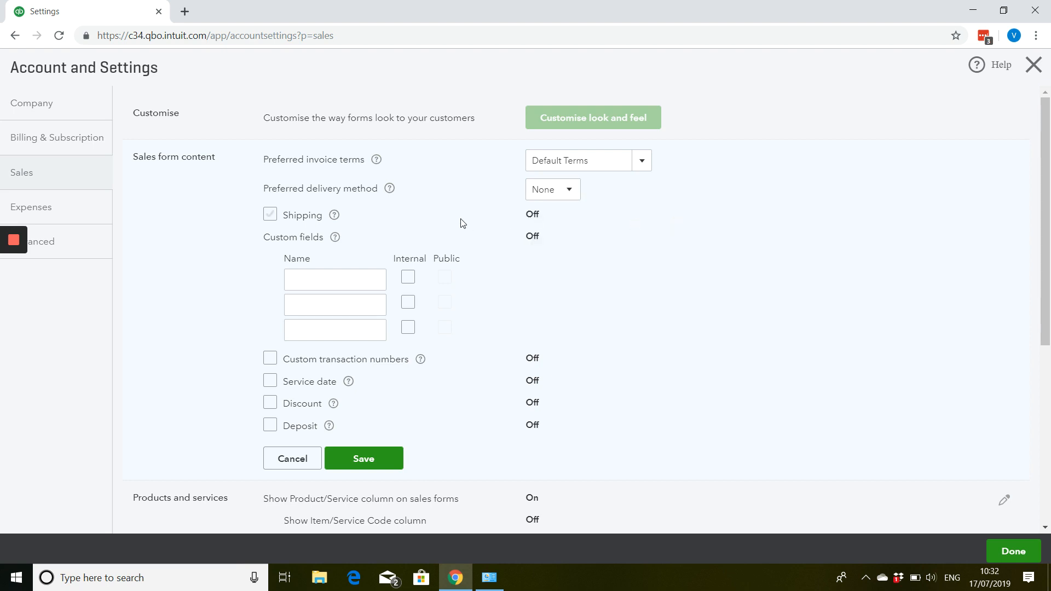
click(270, 215)
click(270, 216)
- Turn Custom transaction numbers on and back off, and cancel the Sales form content edits
scroll(332, 272, down, 1)
scroll(328, 290, down, 1)
click(297, 290)
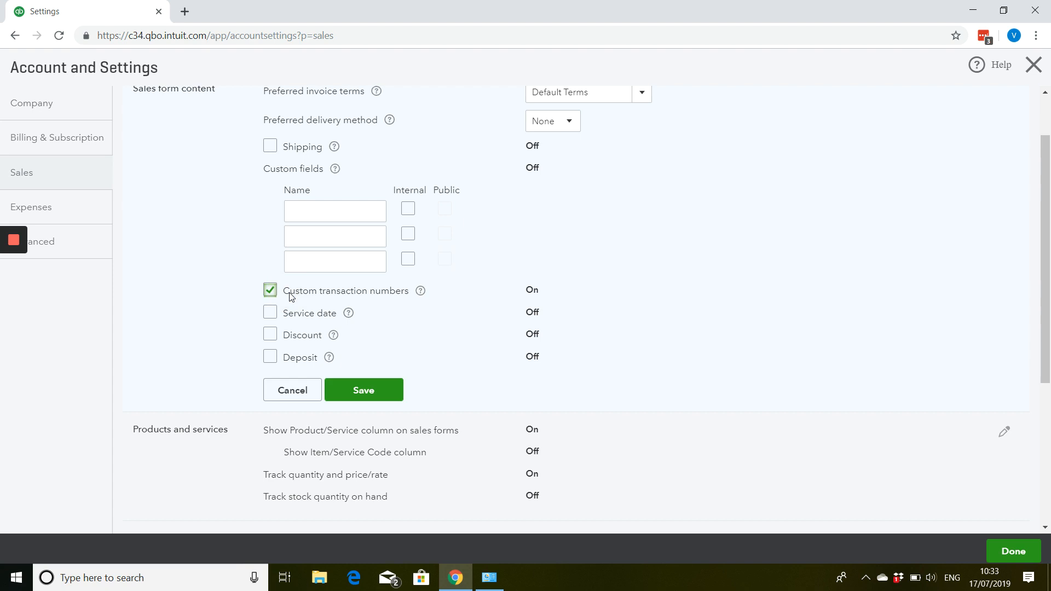
click(289, 292)
click(295, 389)
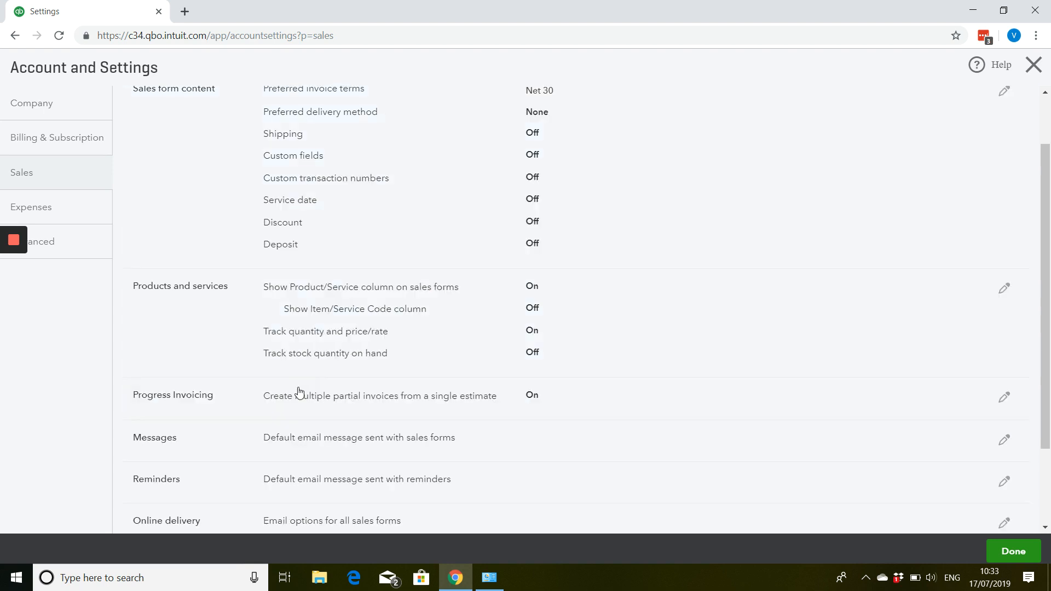
- Look at the Progress Invoicing option for partial invoices from a single estimate, and close it without saving
scroll(304, 377, down, 2)
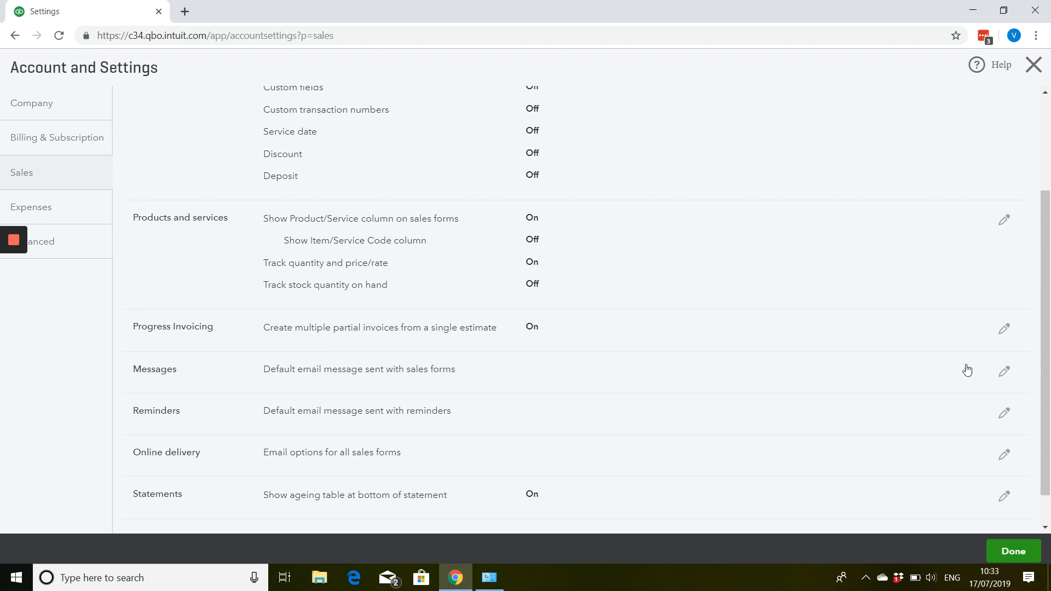
click(1002, 326)
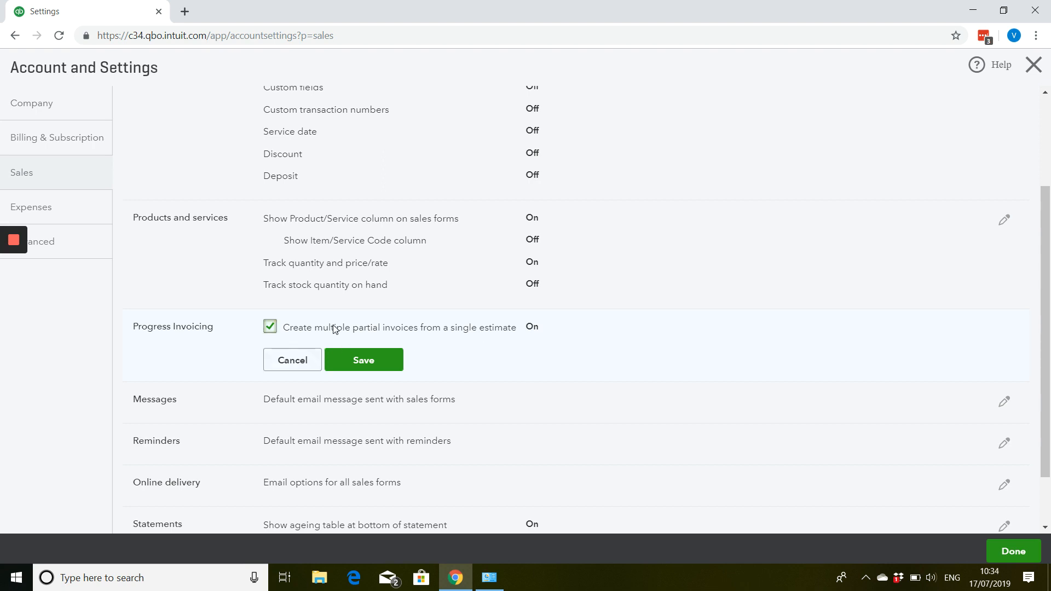
click(306, 360)
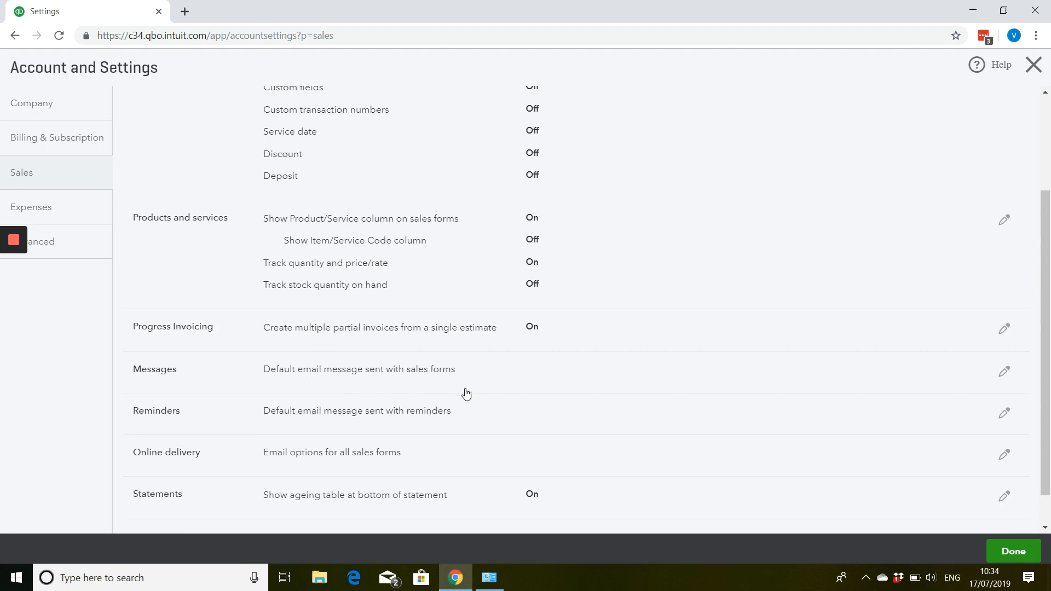
- Examine the default sales form email message, including its greeting name choices, subject and copy addresses, and cancel without changes
click(1002, 372)
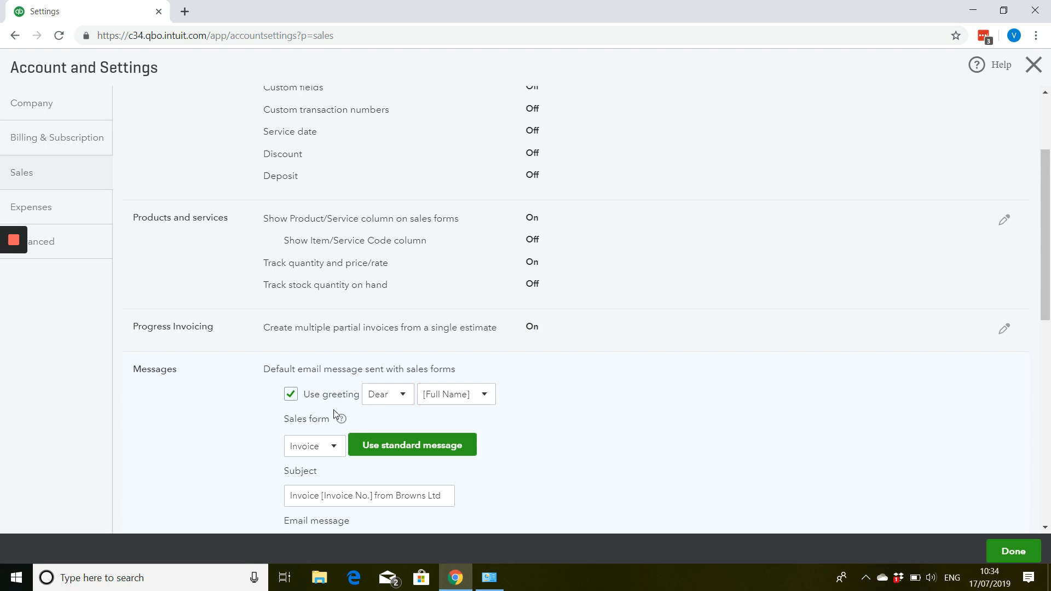
click(480, 395)
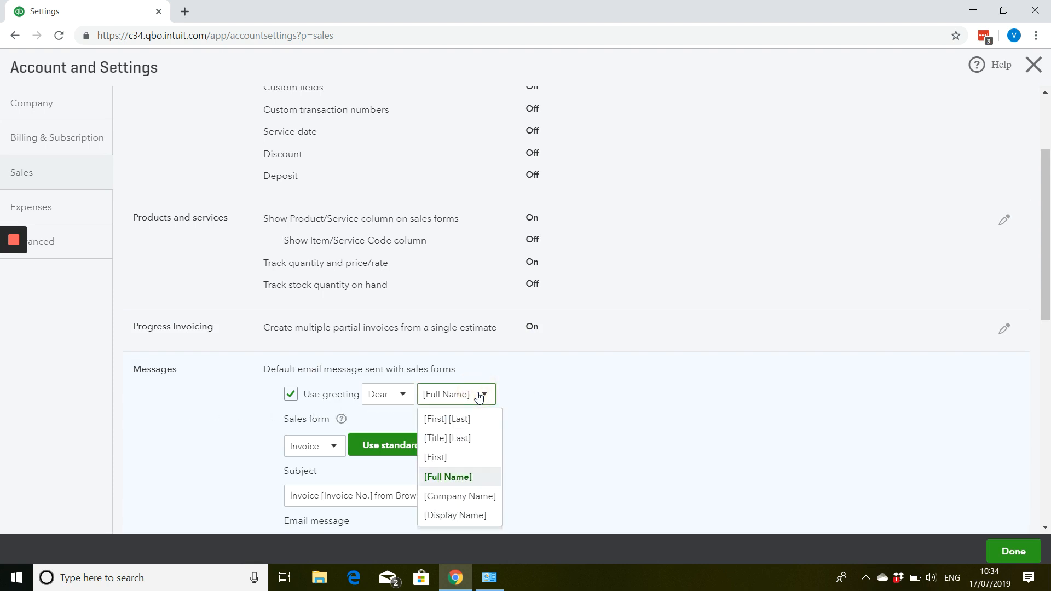
click(579, 426)
scroll(533, 414, down, 3)
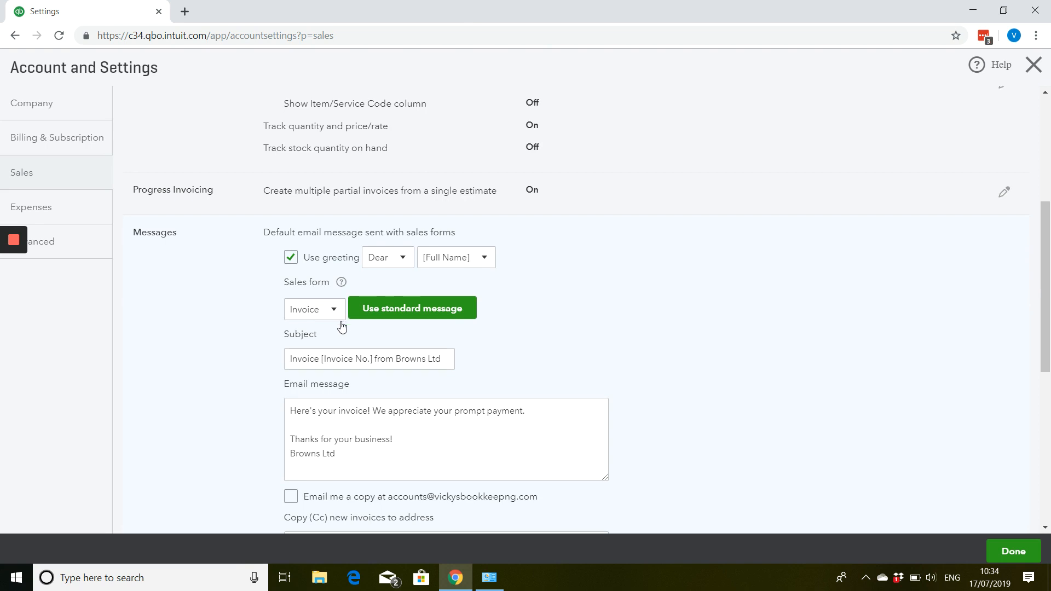
click(328, 363)
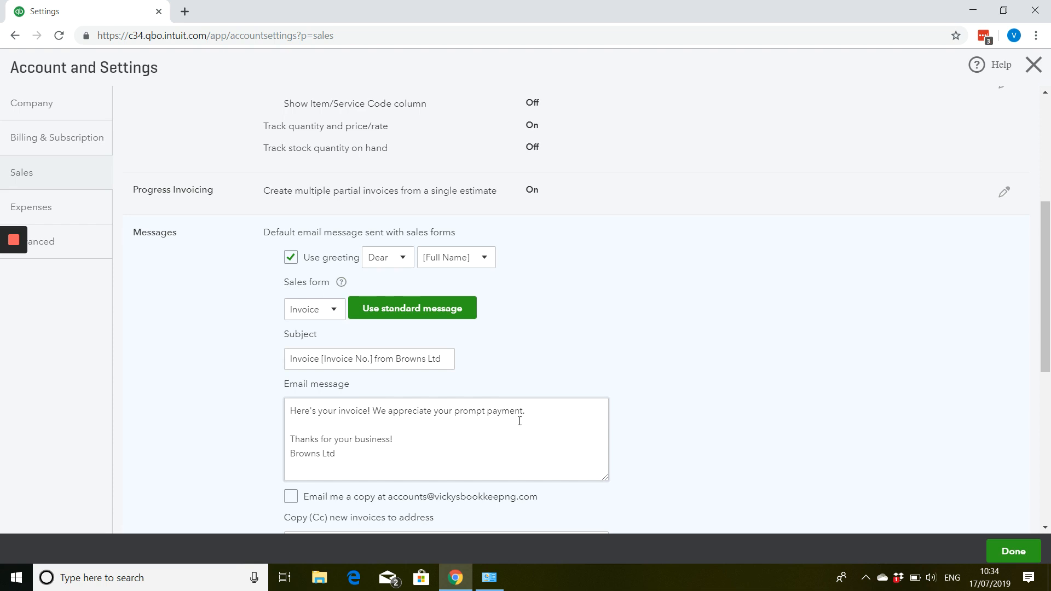
scroll(489, 414, down, 1)
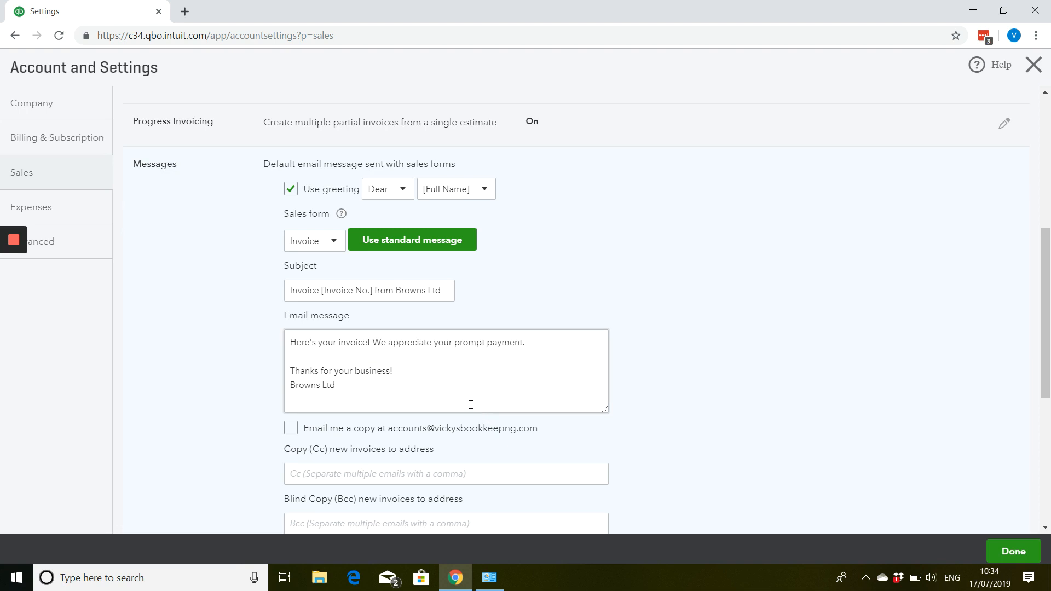
scroll(470, 404, down, 2)
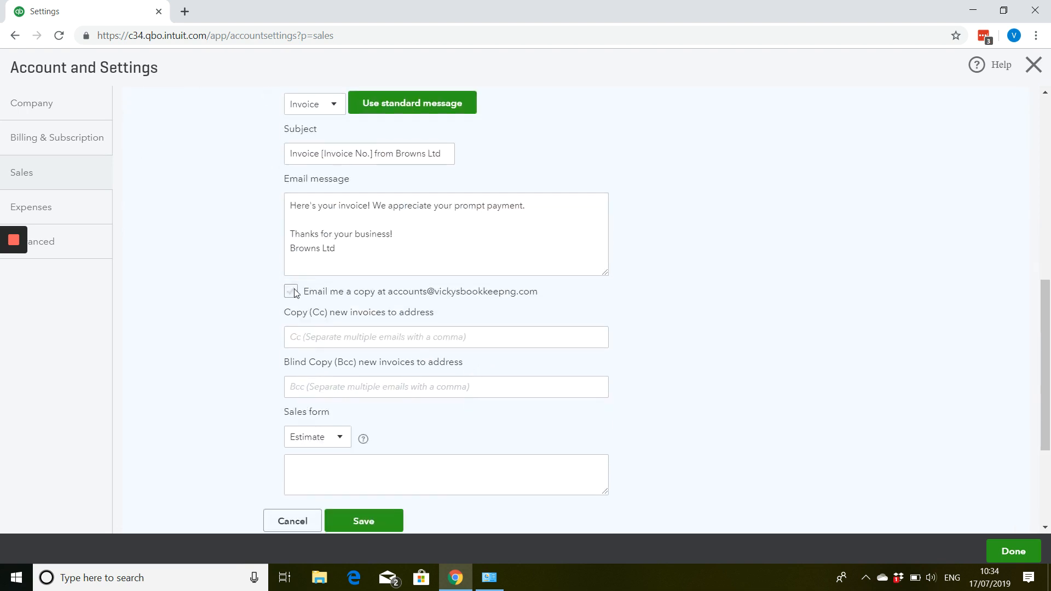
click(284, 520)
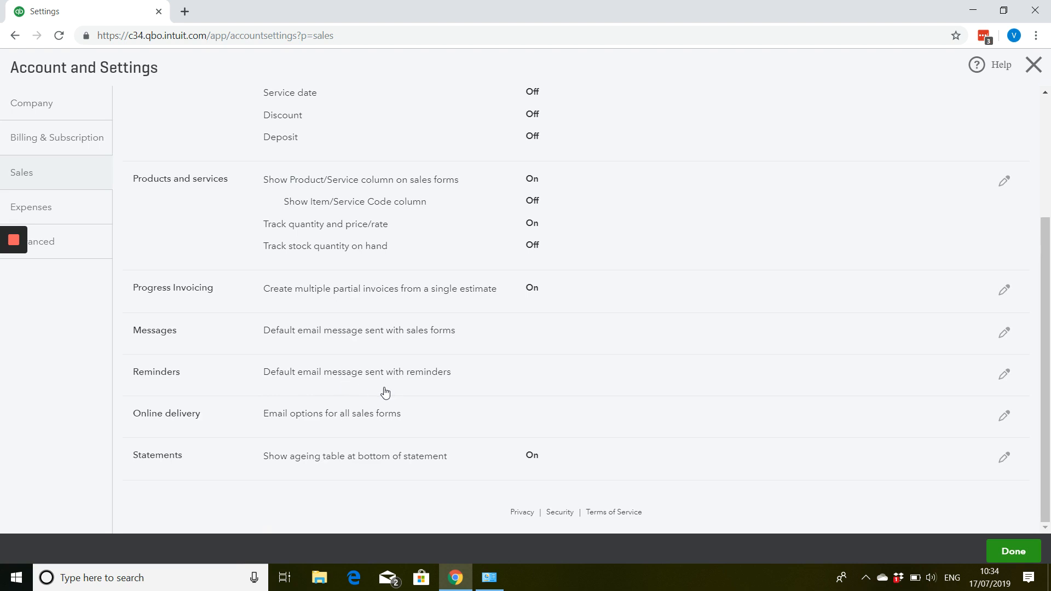
- Look at the Online delivery email options and the Statements listing options, and cancel both without changes
click(321, 418)
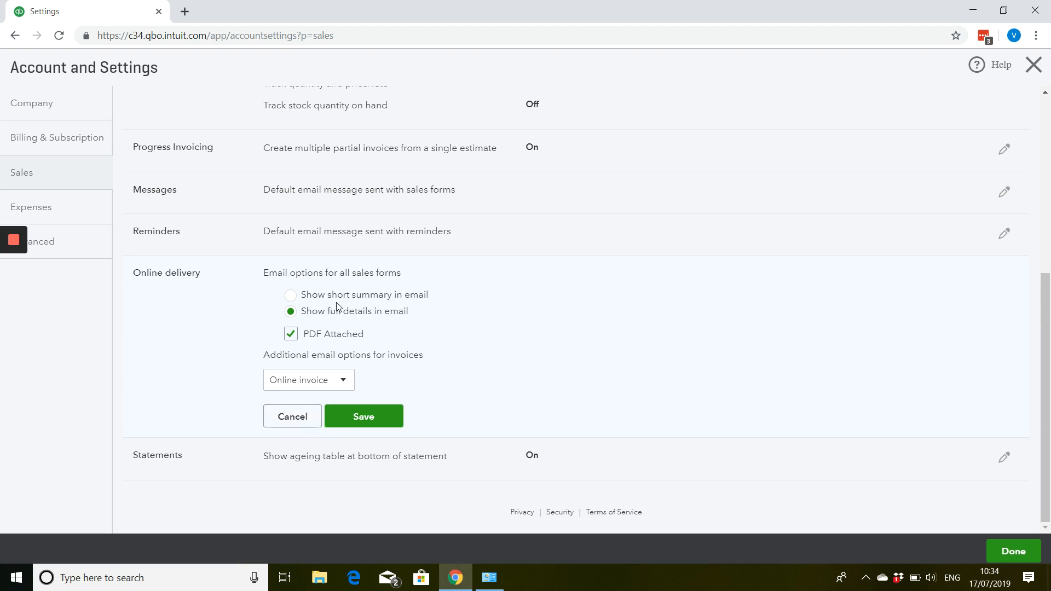
right_click(344, 319)
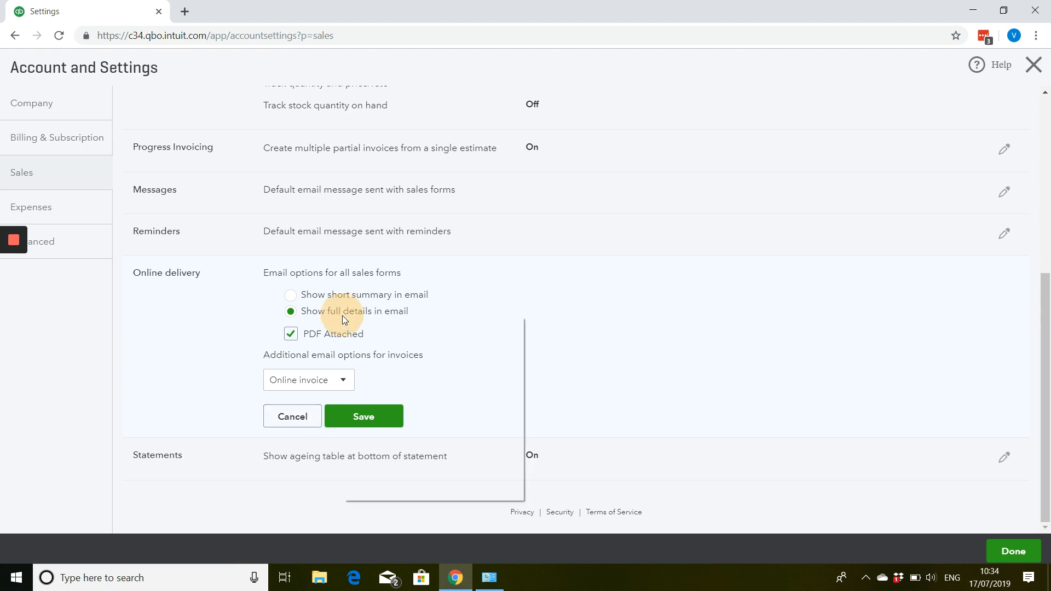
click(457, 313)
click(297, 419)
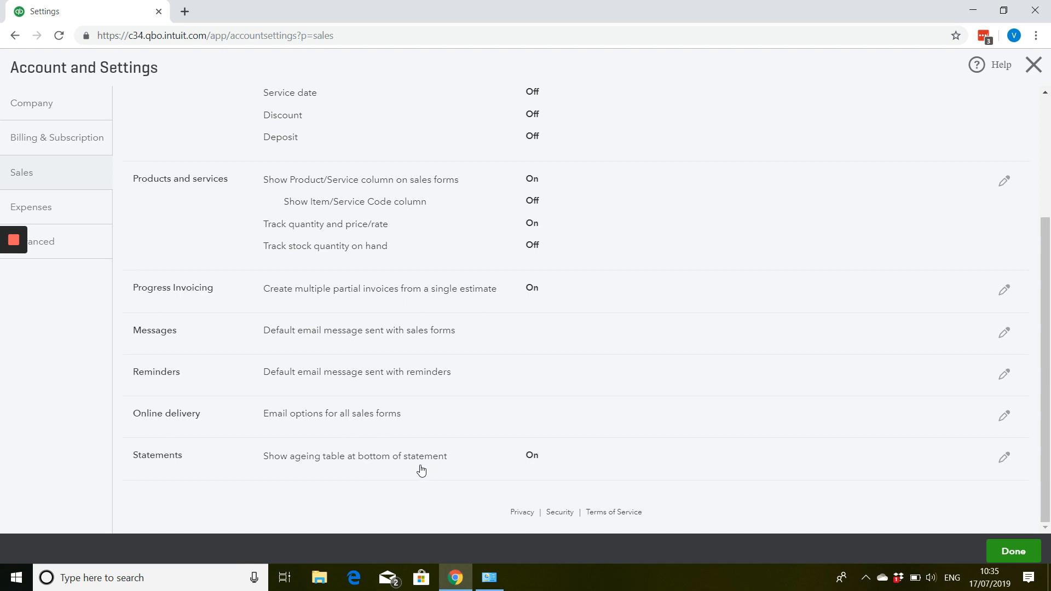
click(518, 461)
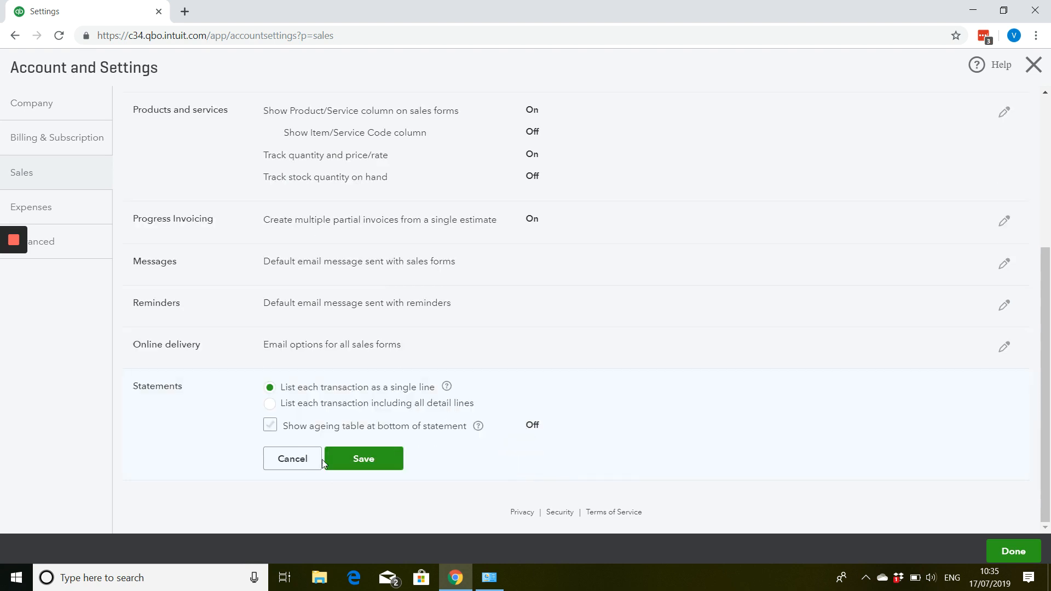
click(292, 460)
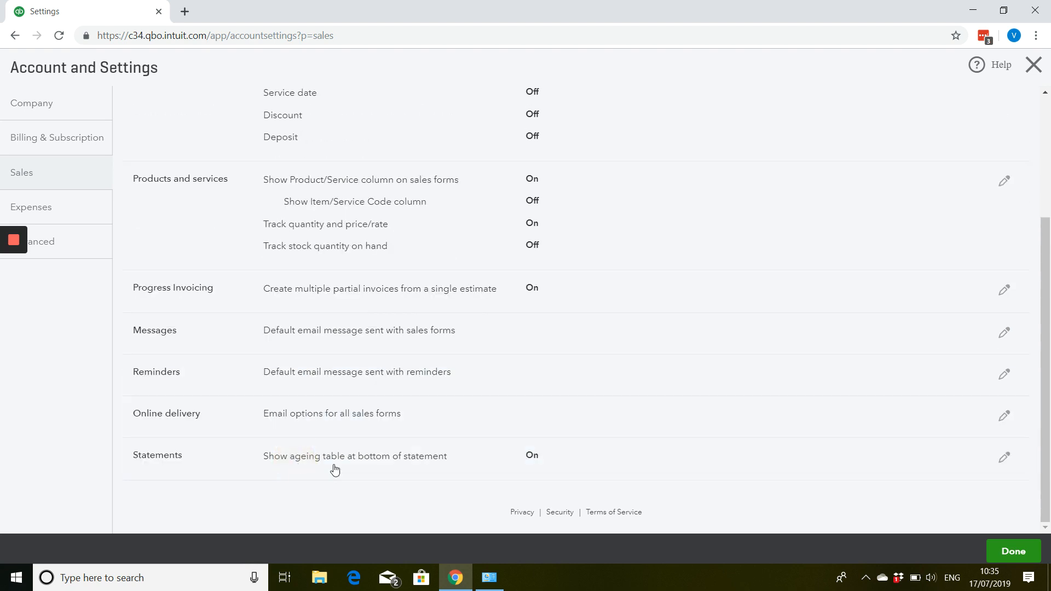
- In the Expenses settings, try turning on Track expenses and items by customer and Make expenses and items billable, and cancel the edits
scroll(333, 468, up, 3)
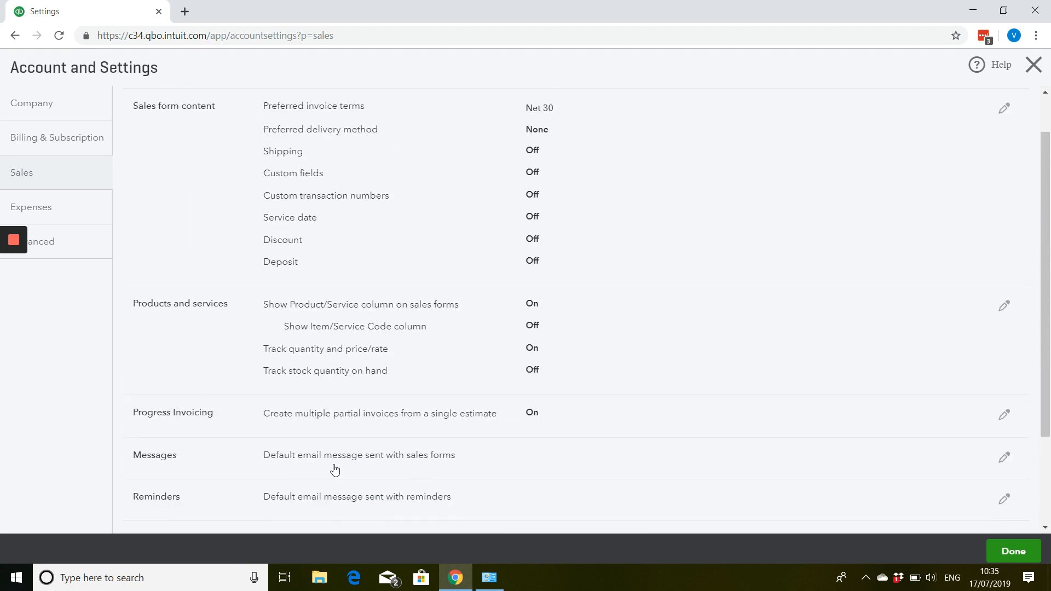
click(75, 209)
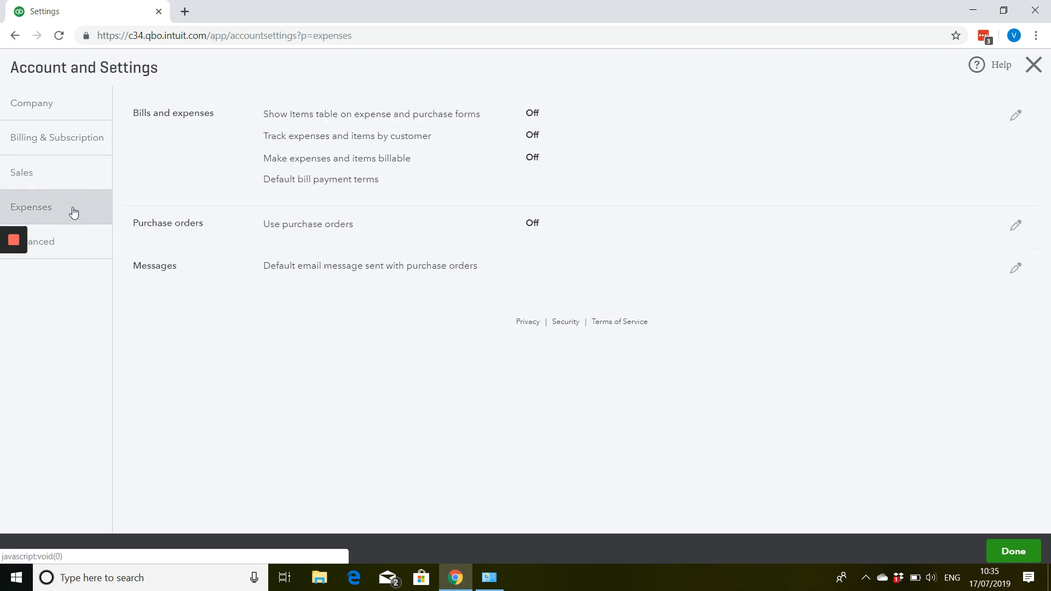
click(1016, 115)
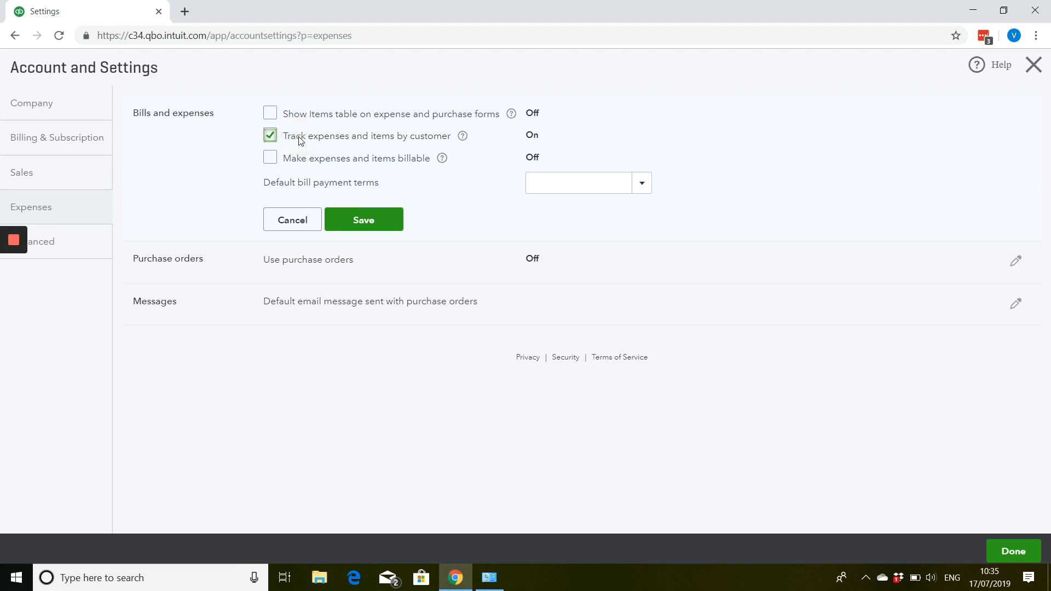
click(297, 136)
click(271, 157)
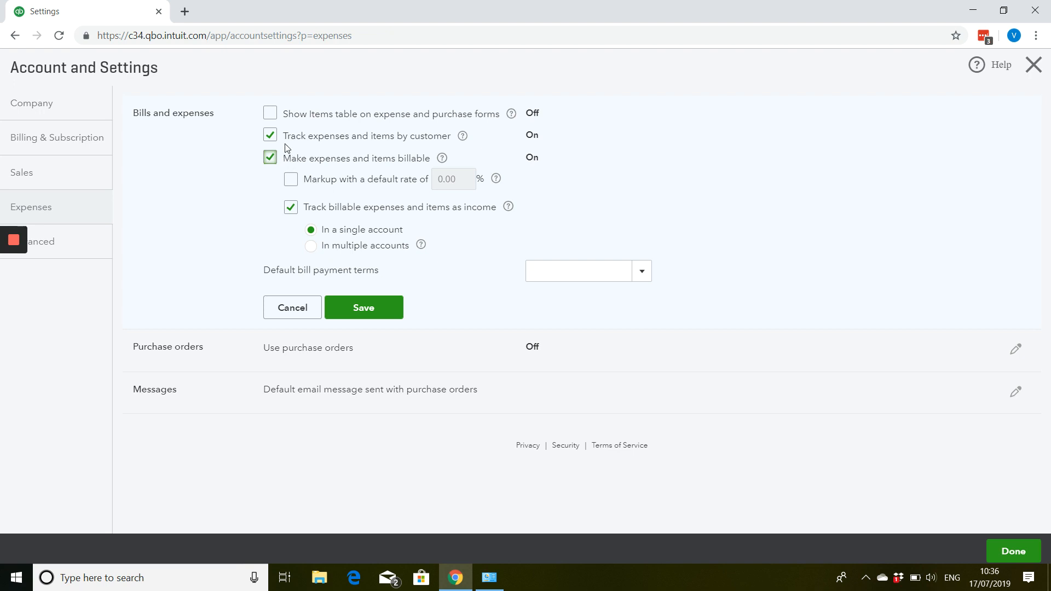
click(276, 141)
click(288, 309)
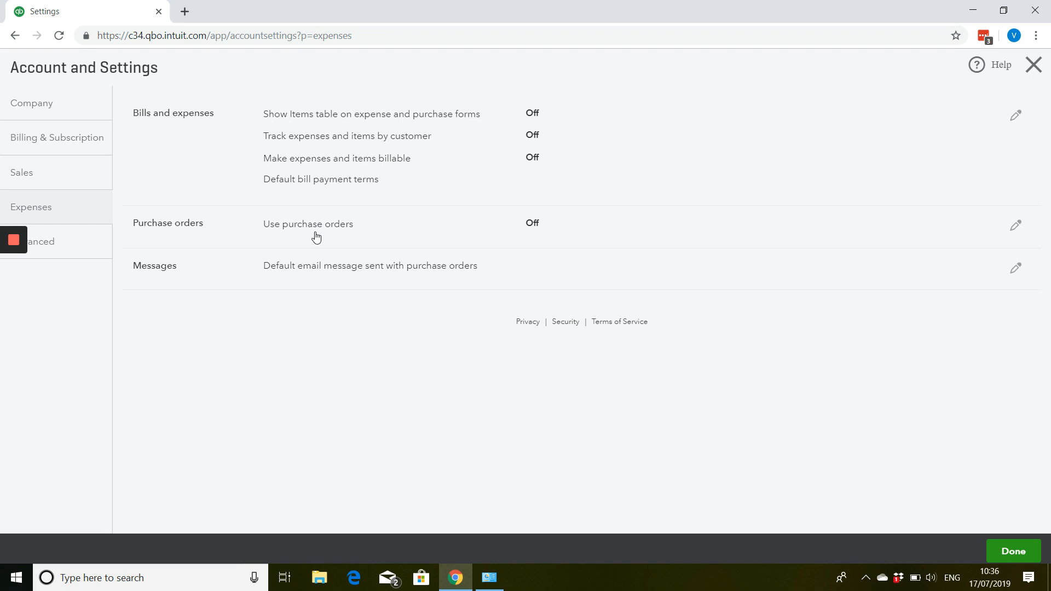
- Look at the Use purchase orders option and the default purchase order email message, and close both without saving
click(586, 241)
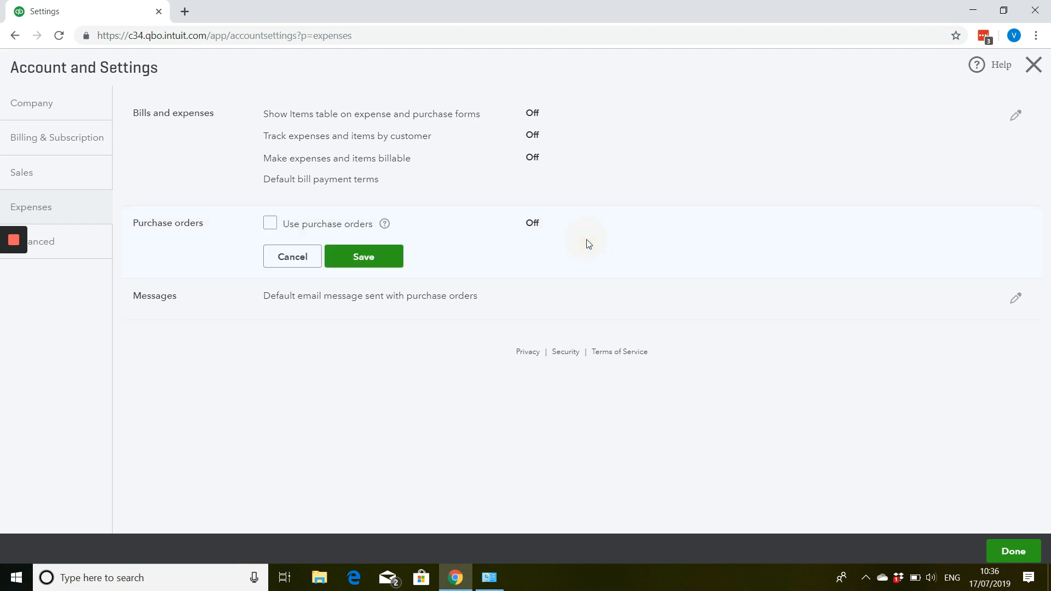
click(307, 265)
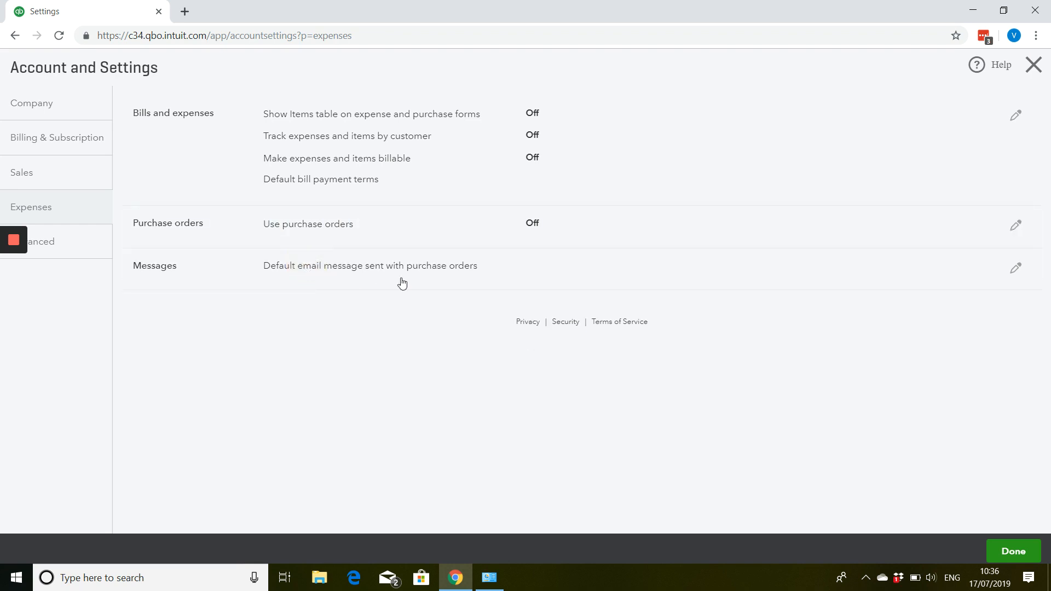
click(425, 279)
scroll(425, 279, down, 2)
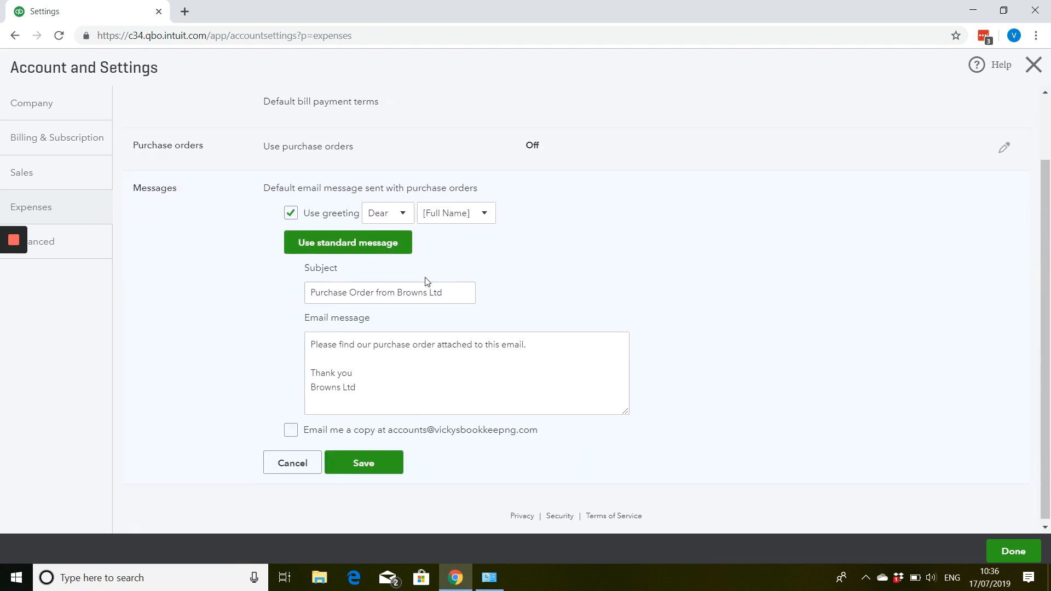
click(300, 460)
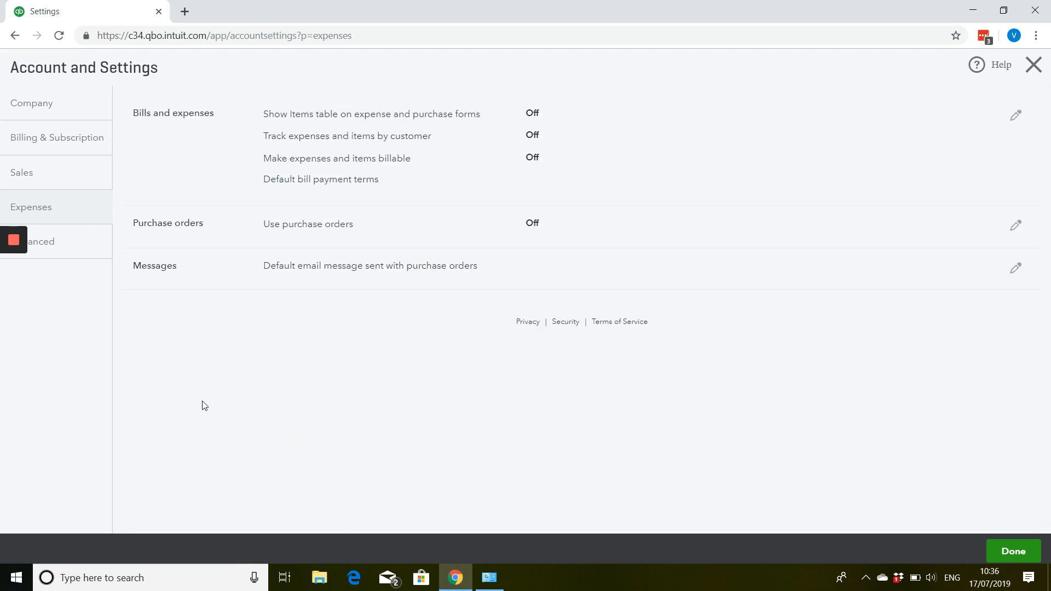
- Open the Accounting section of the Advanced settings for editing and check the accounting method choices
click(73, 261)
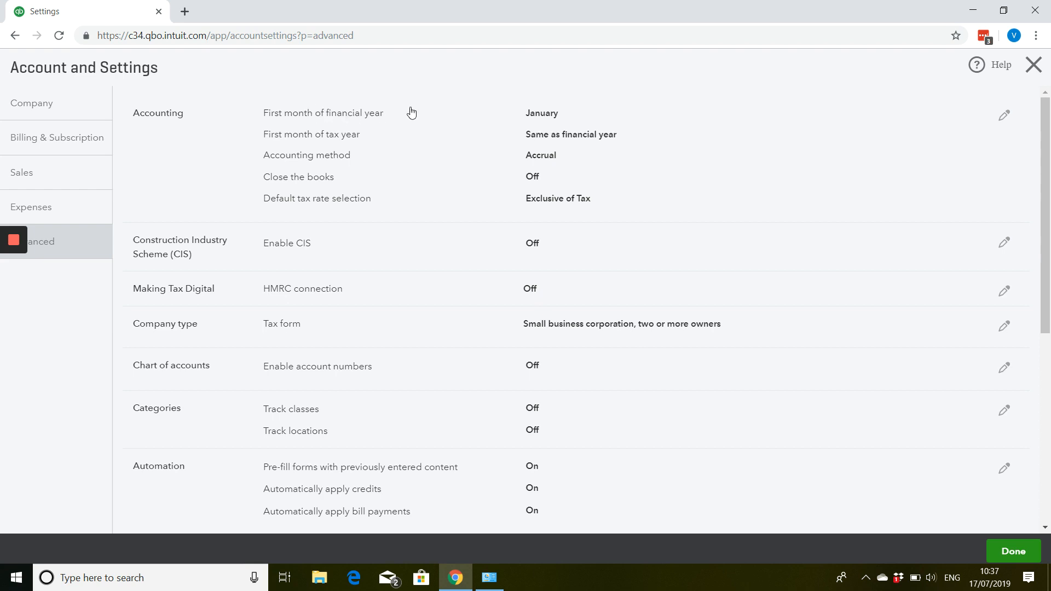
click(1006, 116)
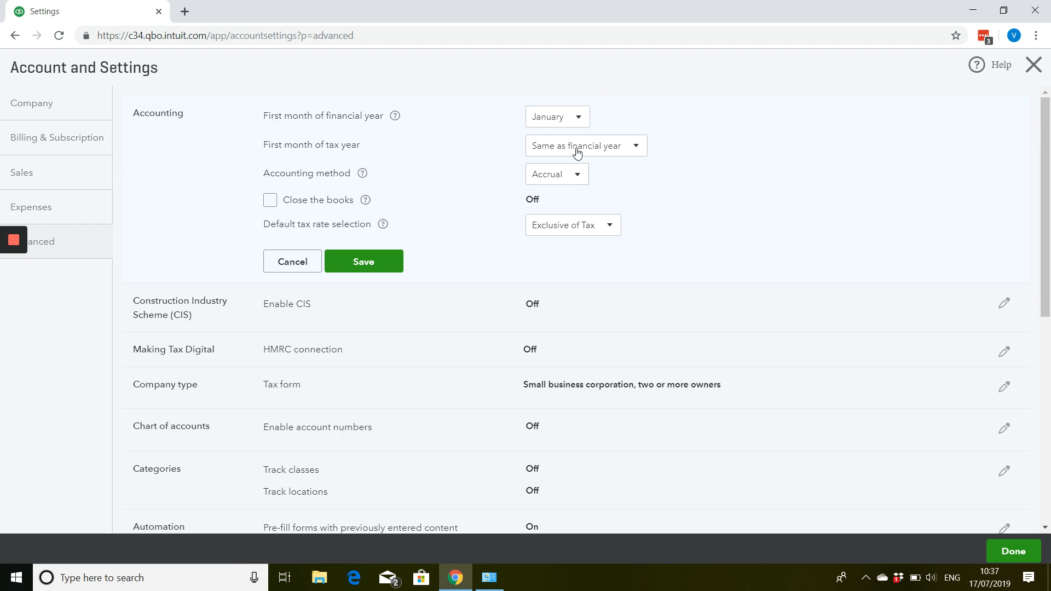
click(553, 184)
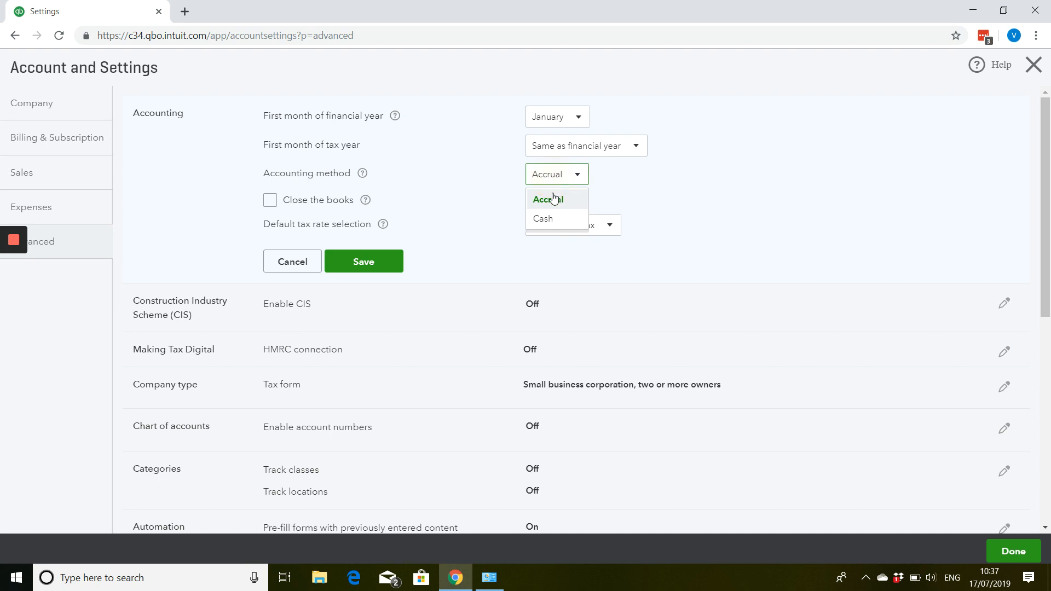
click(637, 186)
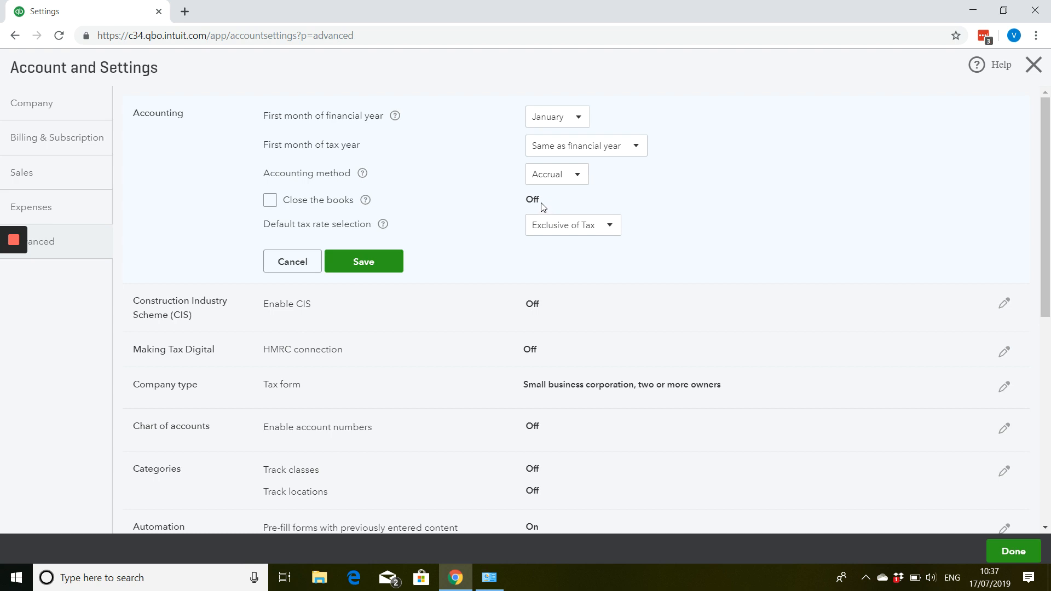
- Turn Close the books on and back off, and check the default tax rate choices before cancelling the Accounting edits
click(270, 200)
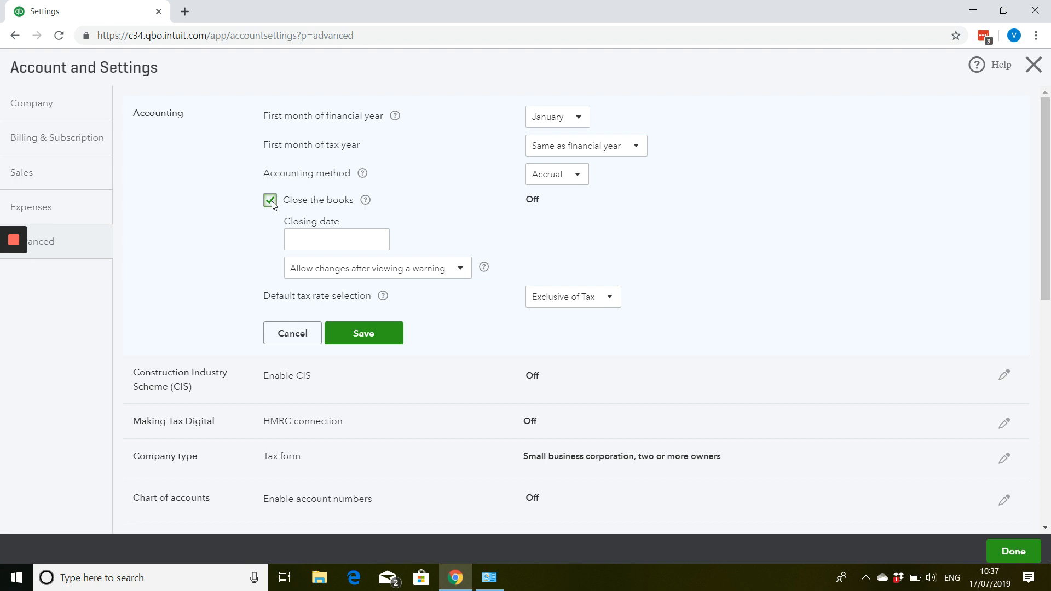
click(270, 200)
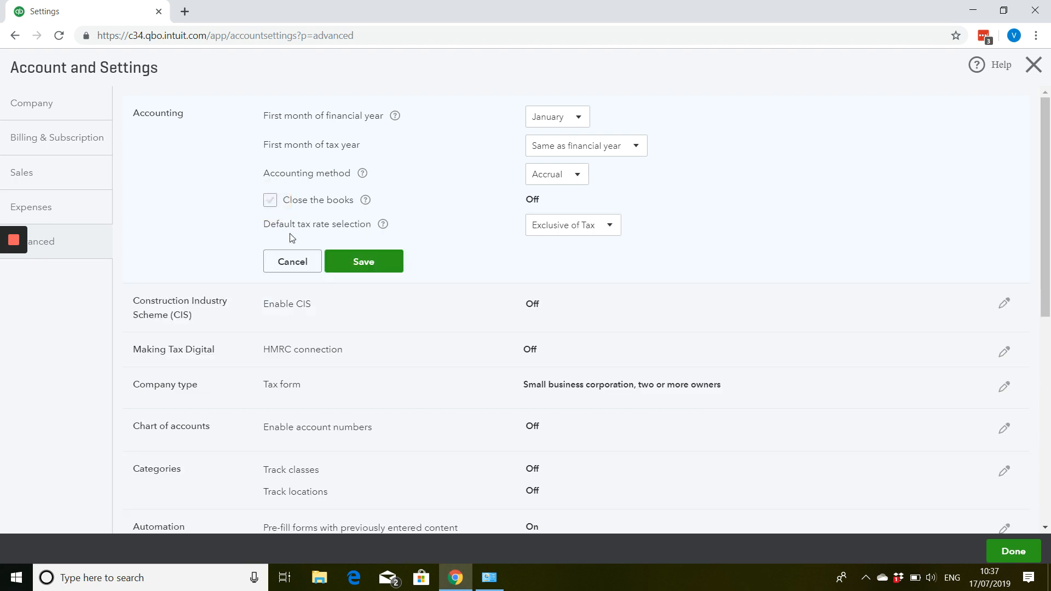
click(555, 232)
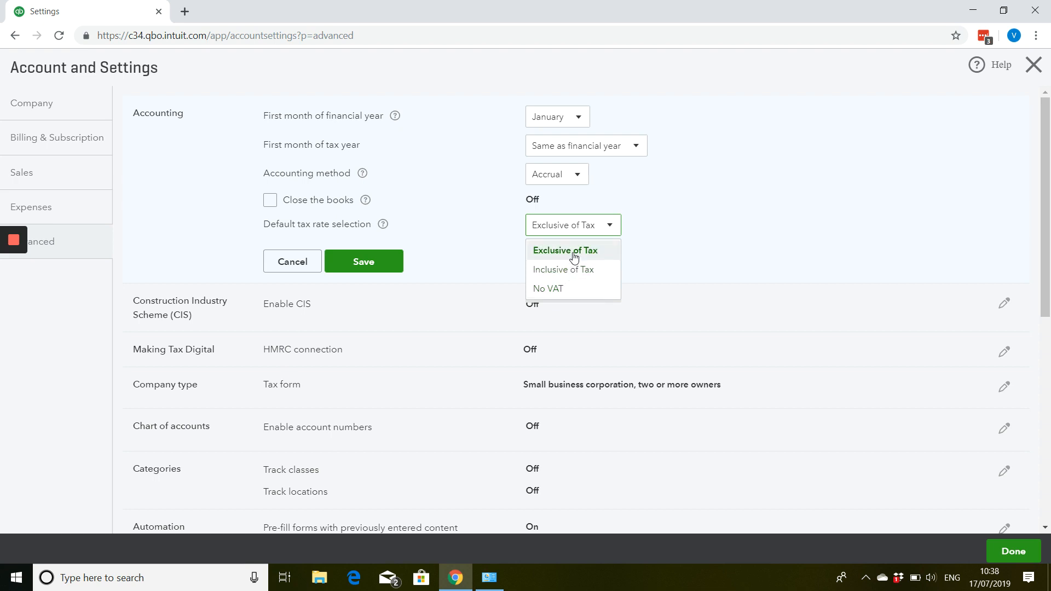
click(296, 258)
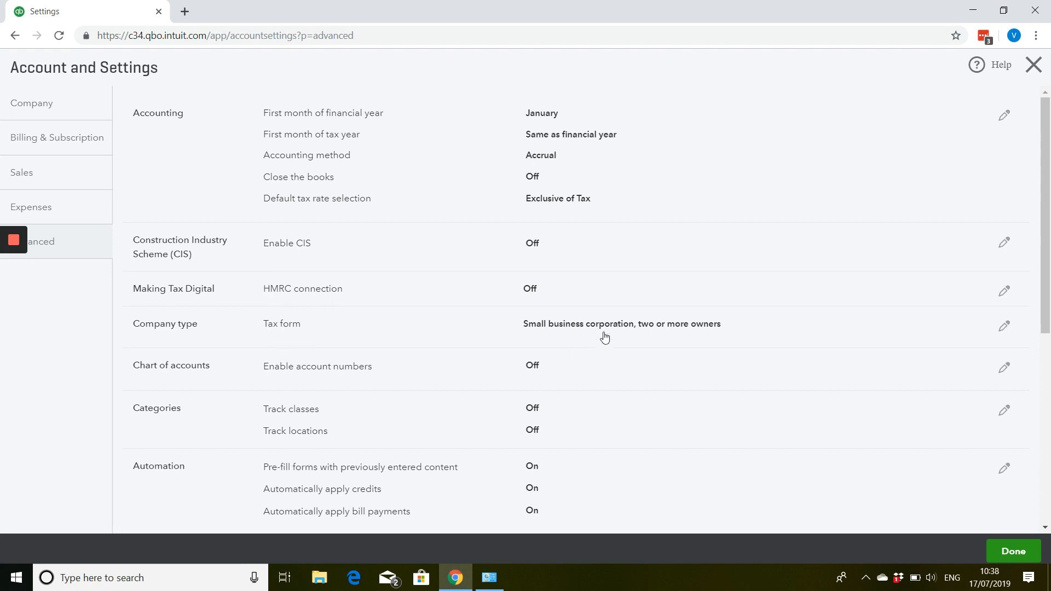
- Look at the Enable account numbers option for the chart of accounts, and cancel without changes
scroll(611, 340, down, 1)
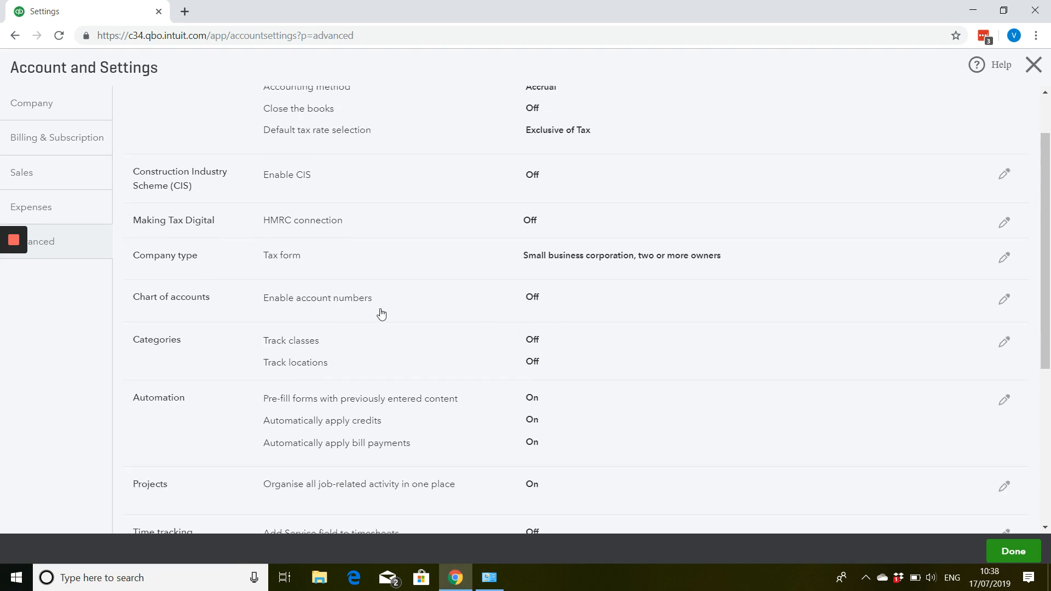
click(518, 302)
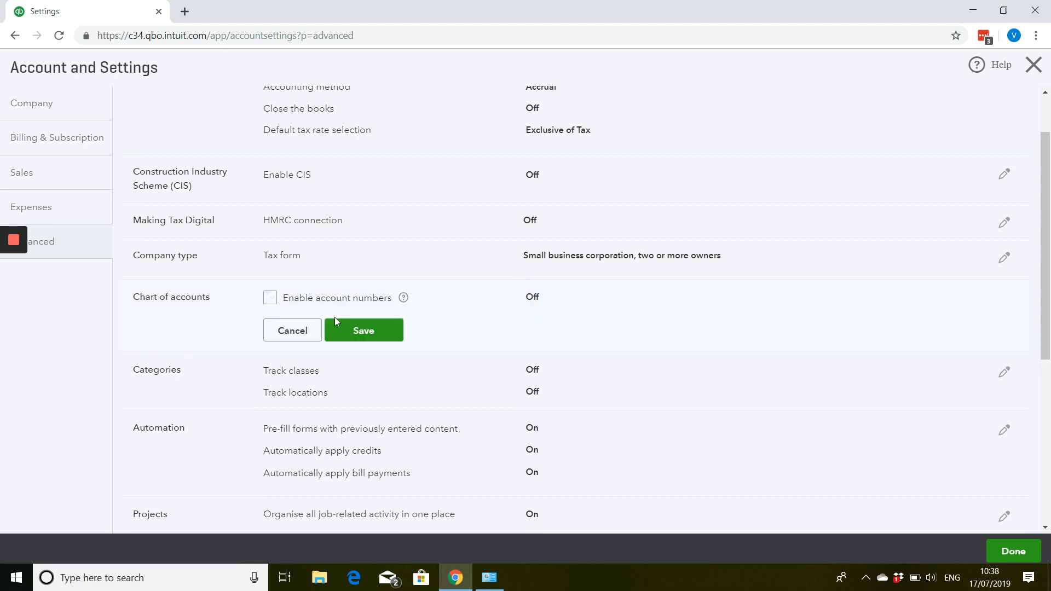
click(308, 332)
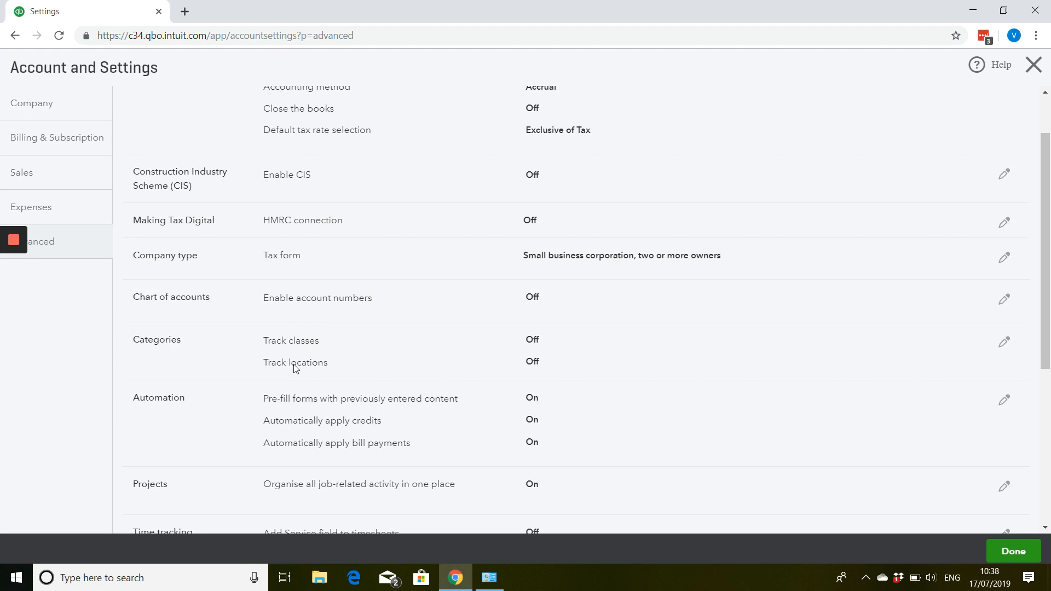
- Try turning off Automatically apply credits and Automatically apply bill payments in the Automation settings, cancelling each edit
scroll(295, 368, down, 2)
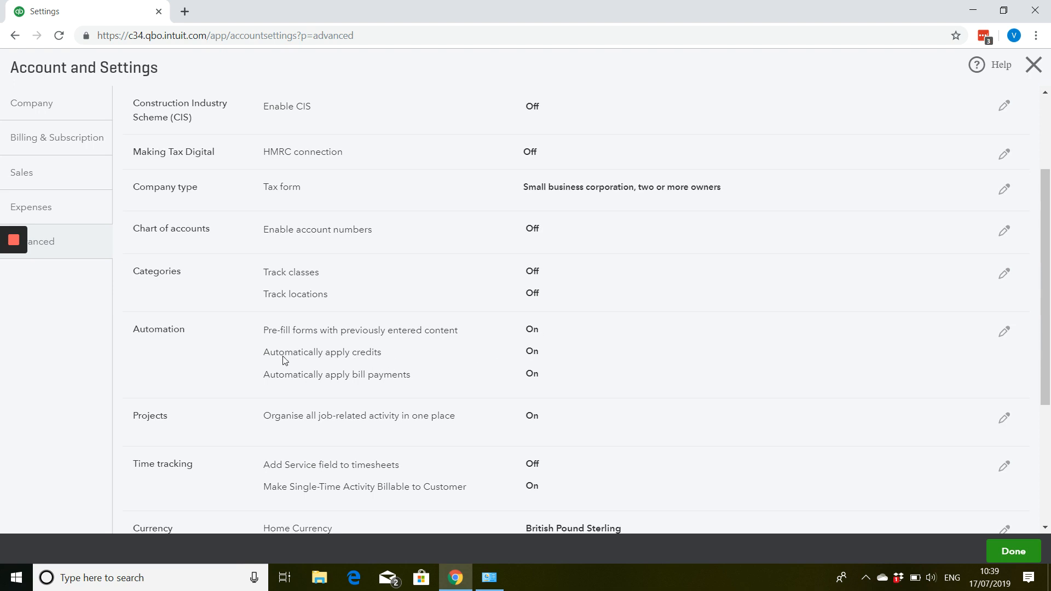
click(533, 356)
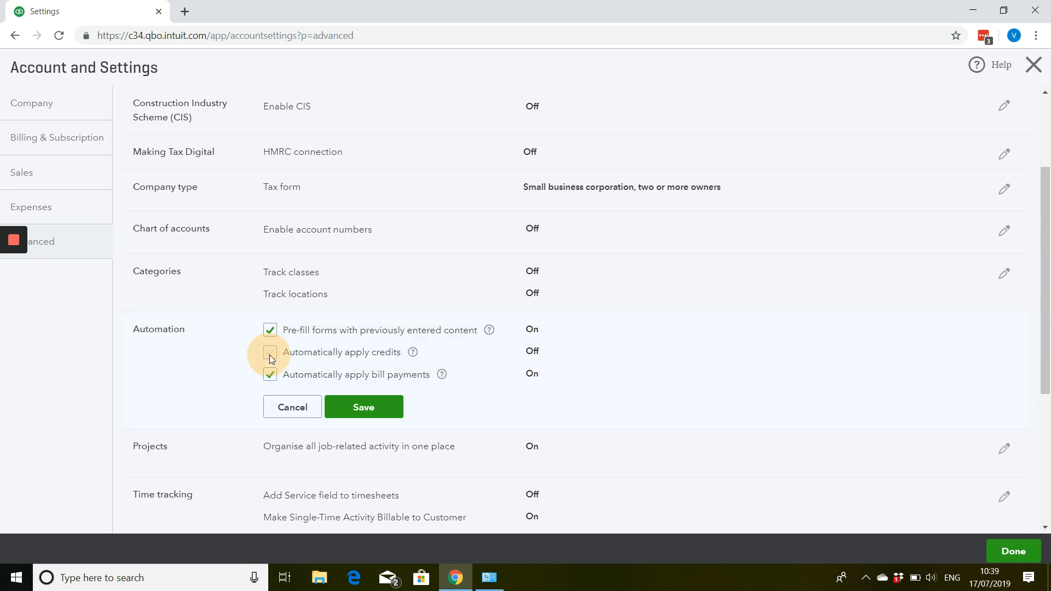
click(304, 410)
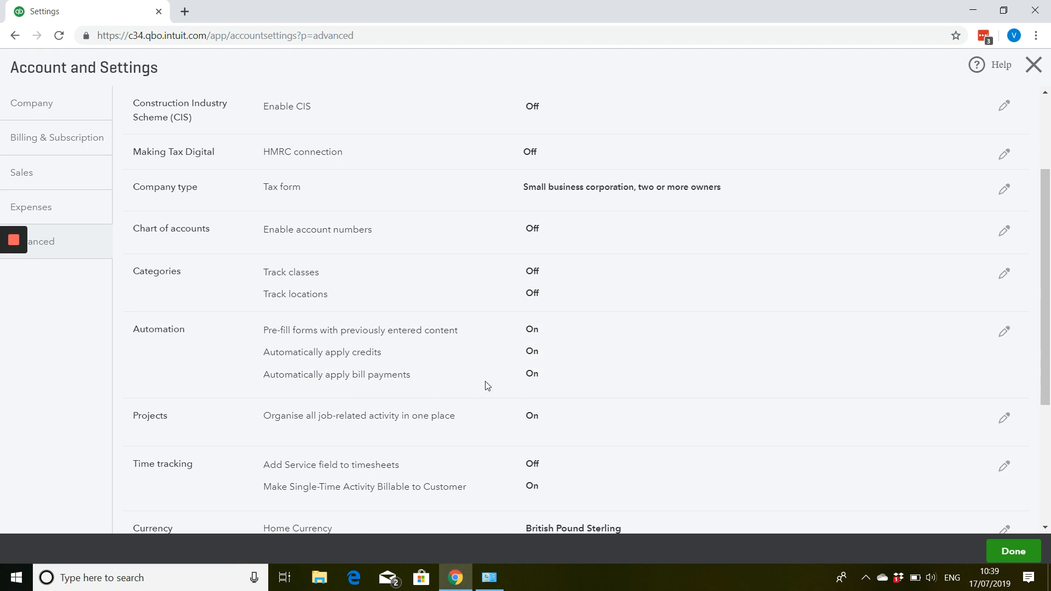
click(528, 386)
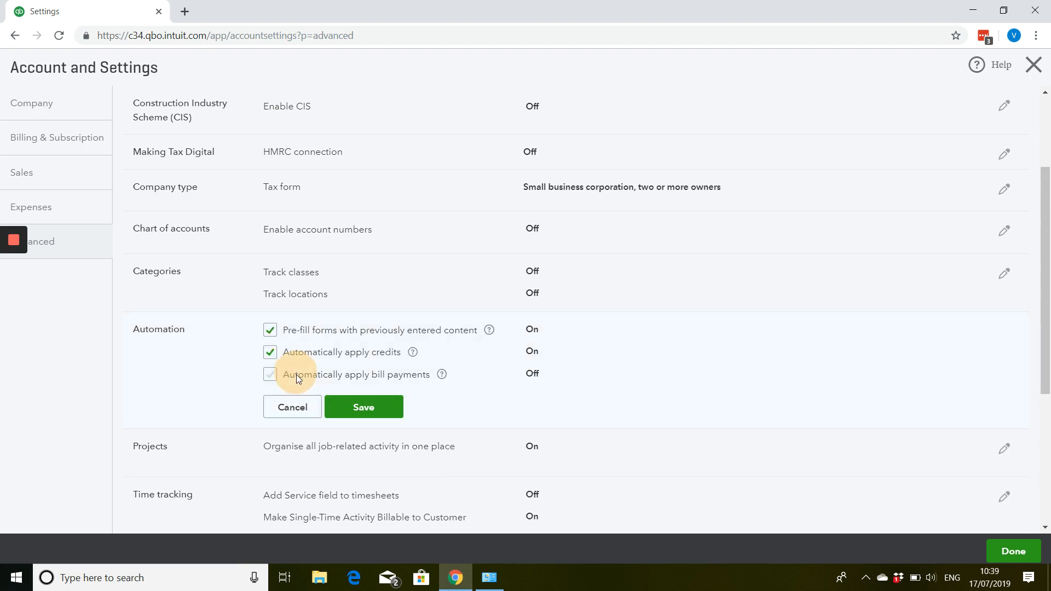
click(302, 412)
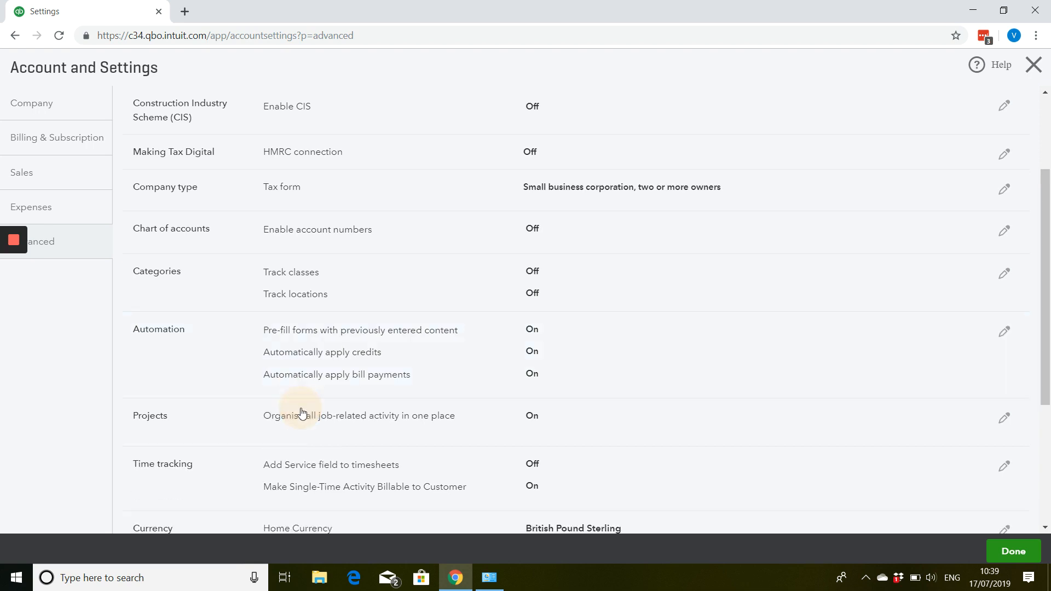
- Review the Projects and Time tracking settings, and look at the home currency and Multicurrency options without saving
scroll(296, 405, down, 1)
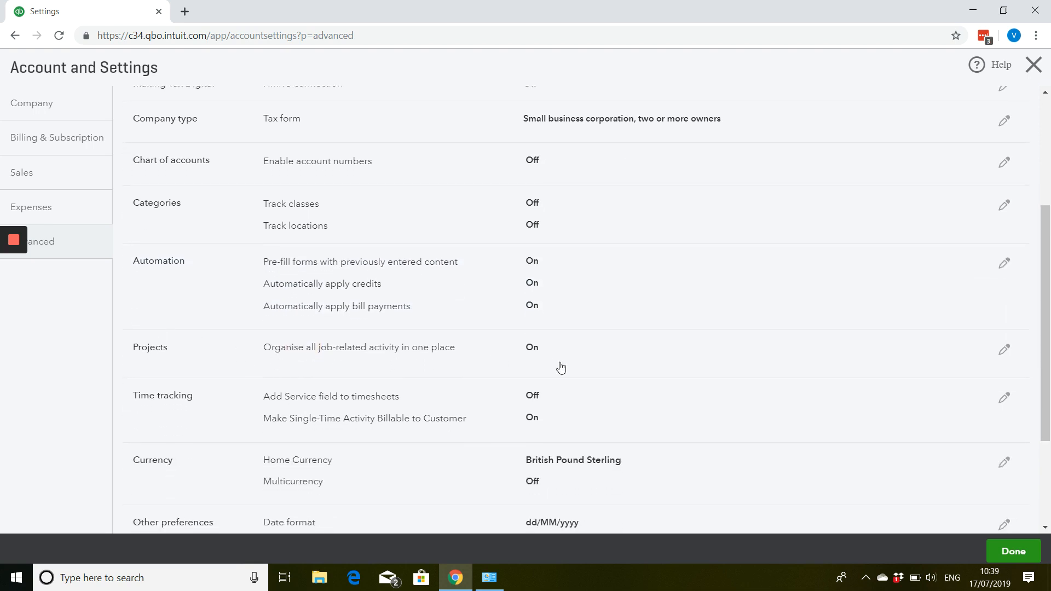
scroll(503, 358, down, 1)
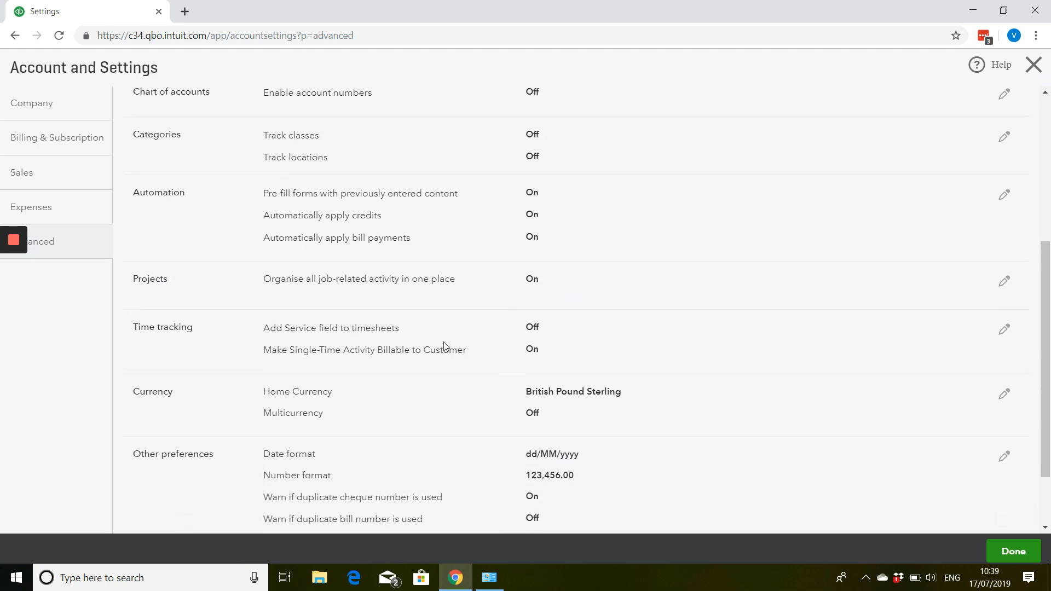
scroll(298, 320, down, 1)
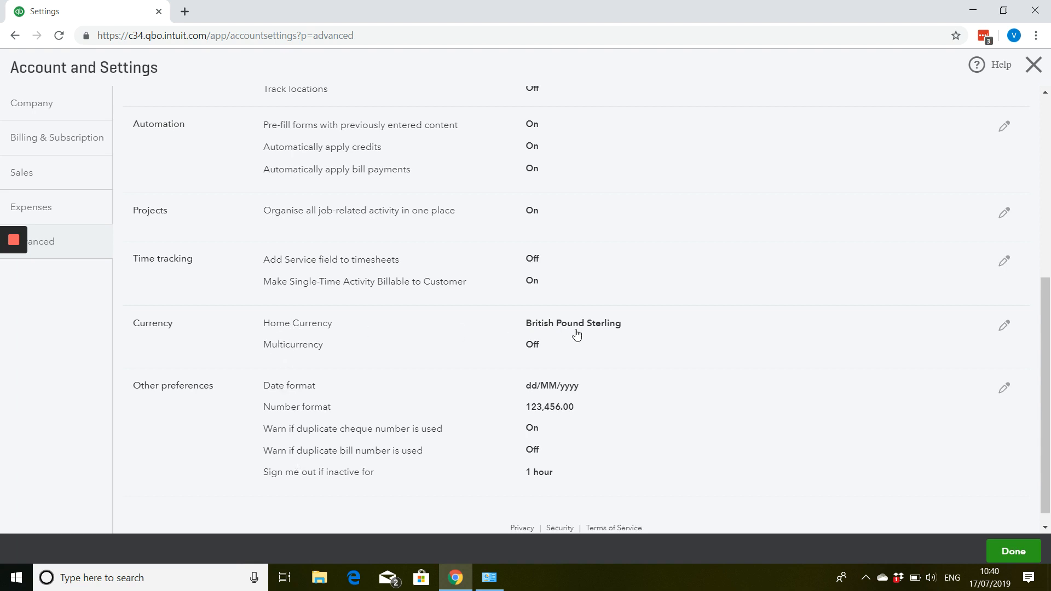
click(367, 357)
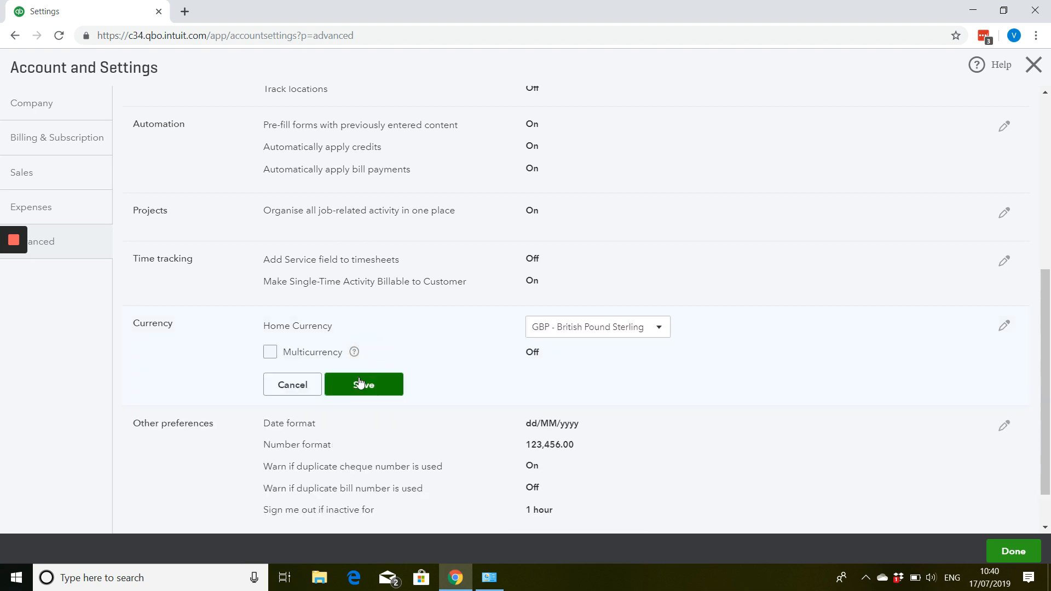
click(317, 388)
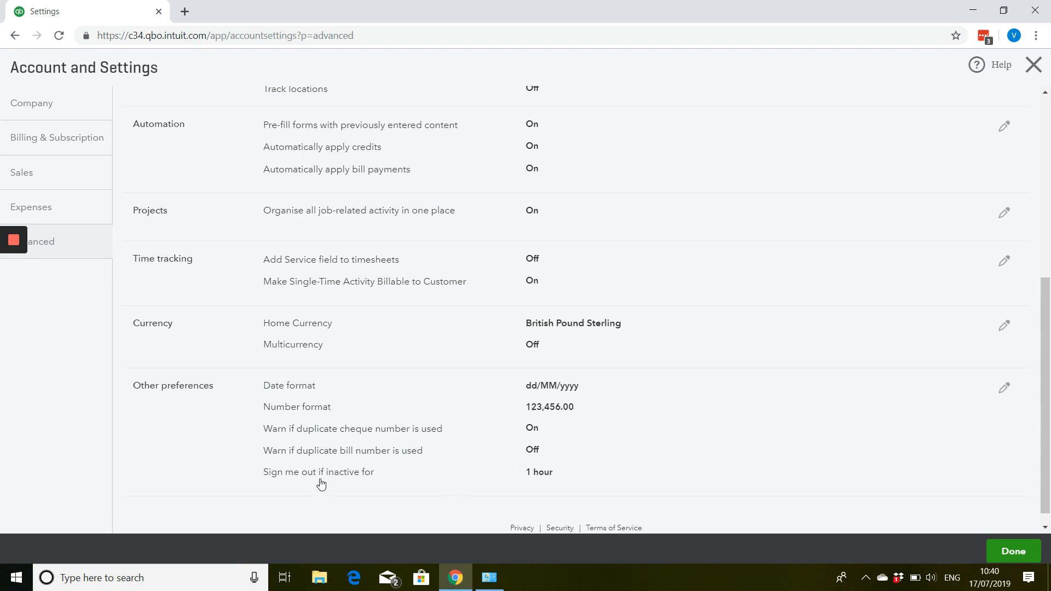
- Check the inactivity sign-out time choices in Other preferences, and cancel without changes
click(475, 483)
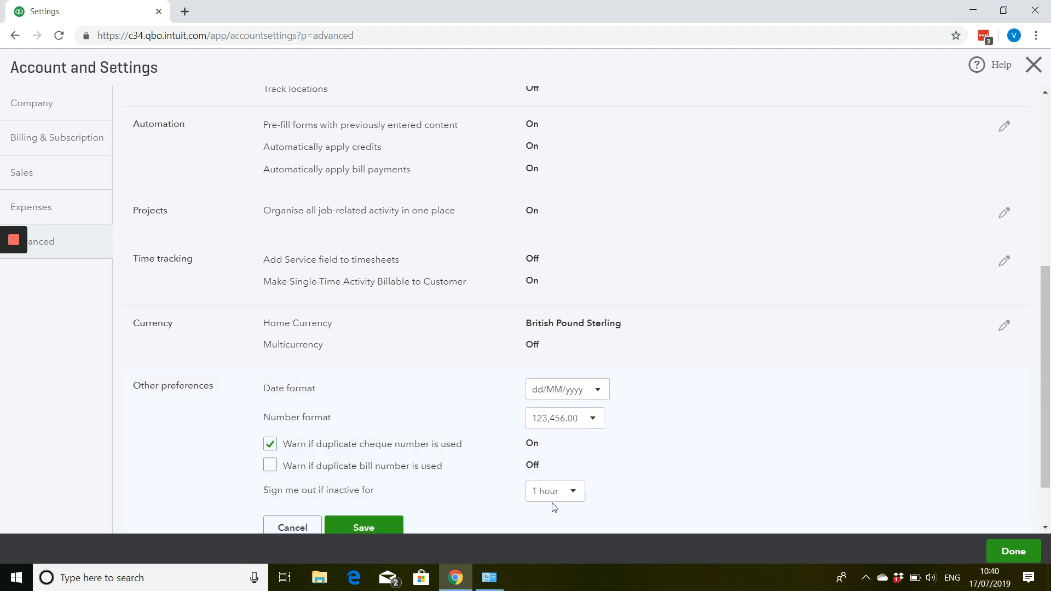
click(554, 500)
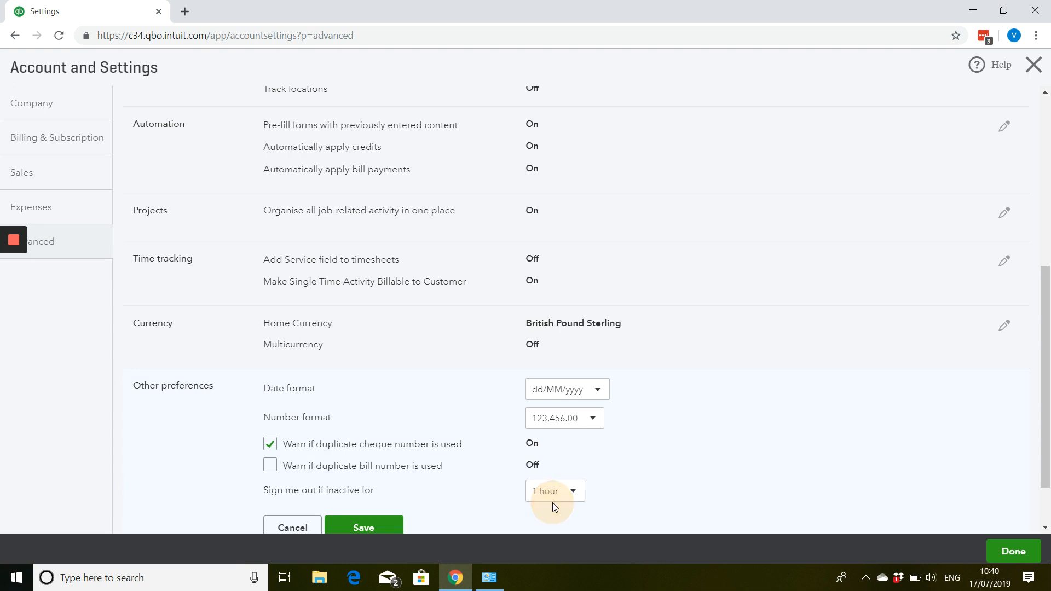
click(650, 478)
click(300, 527)
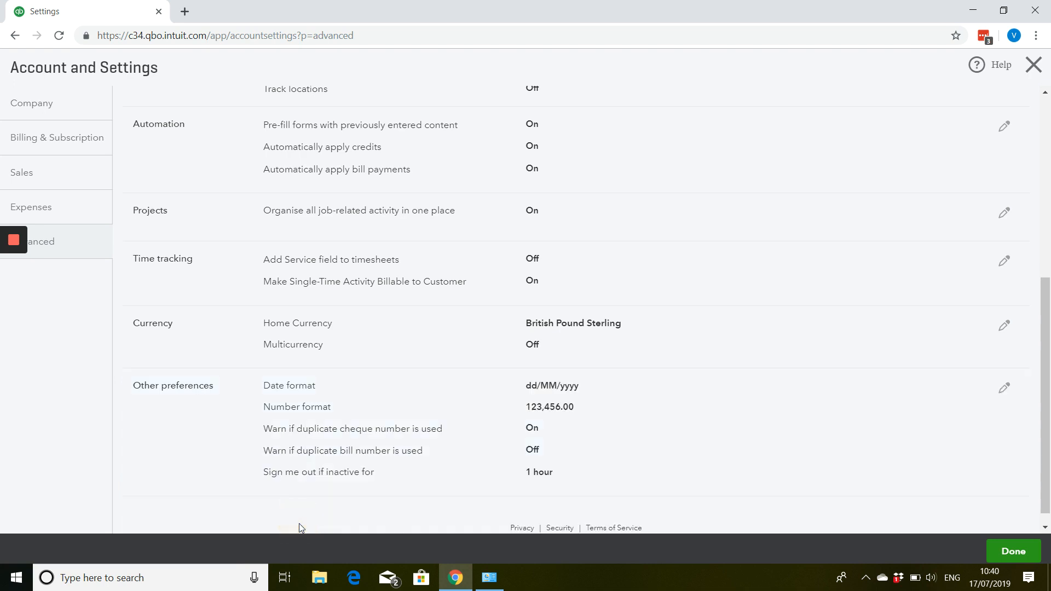